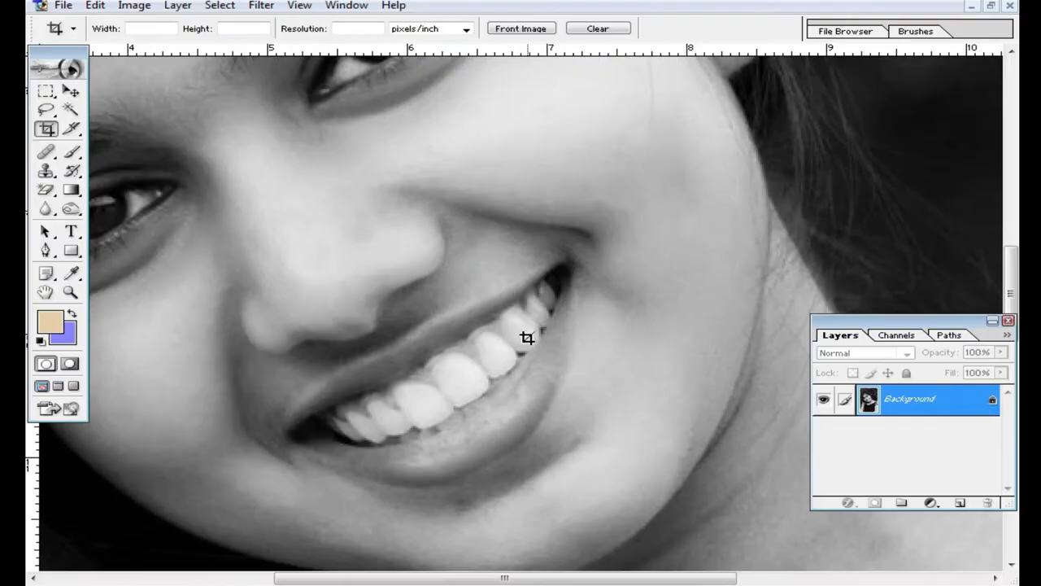
# Duplicate the background photo twice, giving one of the duplicates the name Background copy
pyautogui.keyDown('alt'); pyautogui.click(528, 345); pyautogui.keyUp('alt')
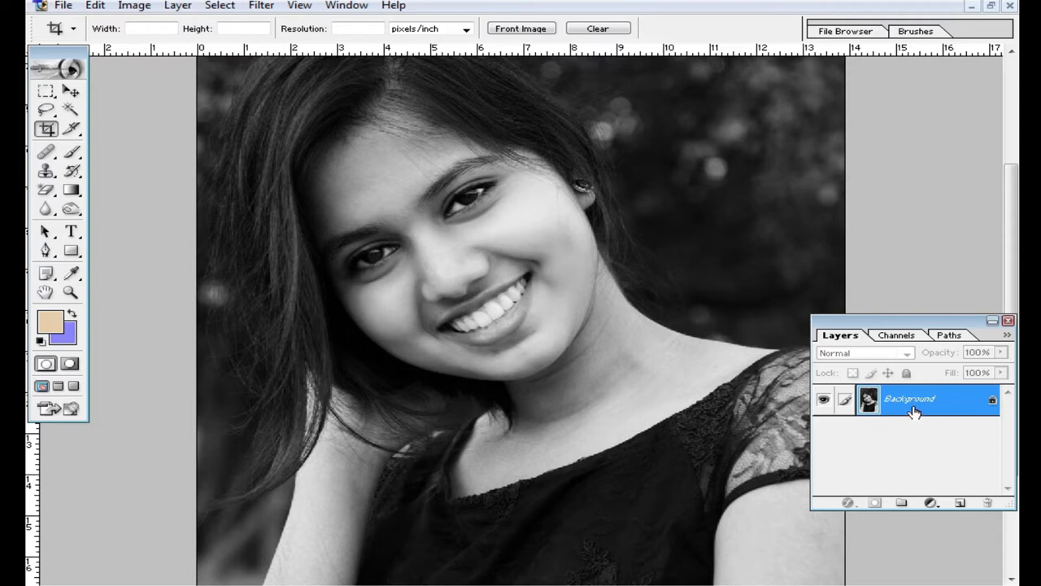
pyautogui.hotkey('ctrl', 'j')
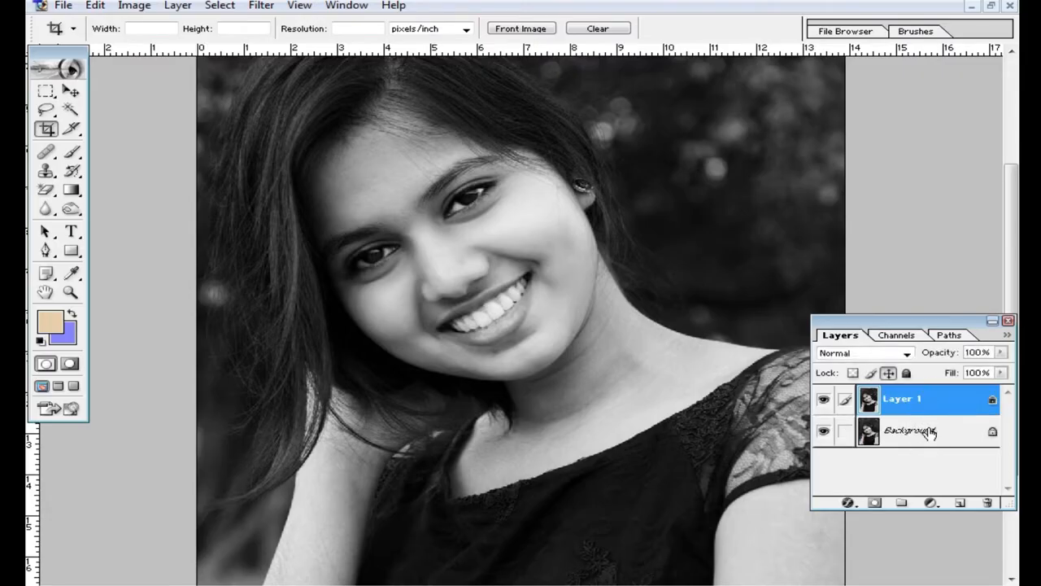
pyautogui.rightClick(931, 431)
pyautogui.click(885, 262)
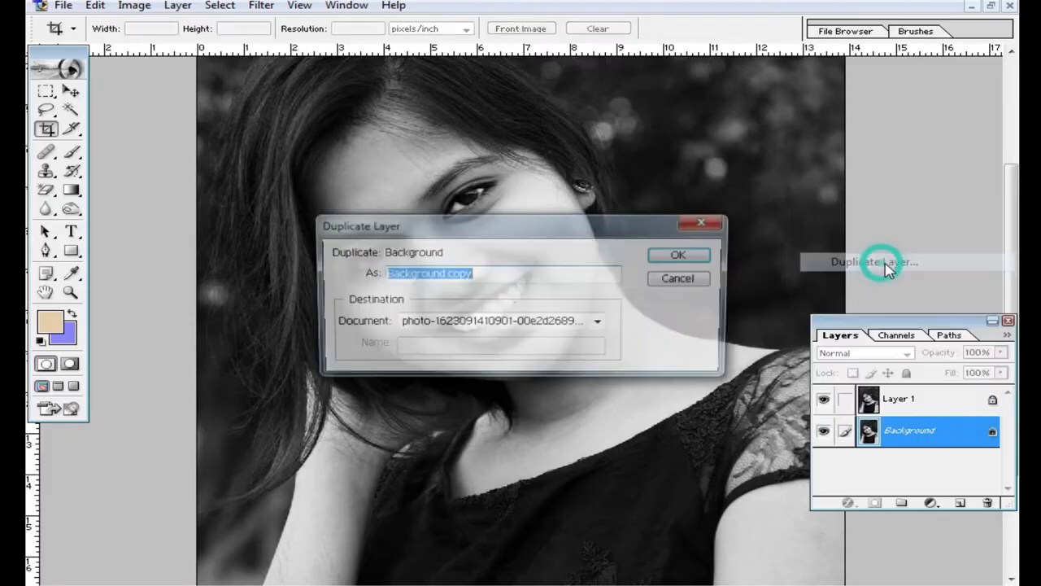
pyautogui.click(698, 258)
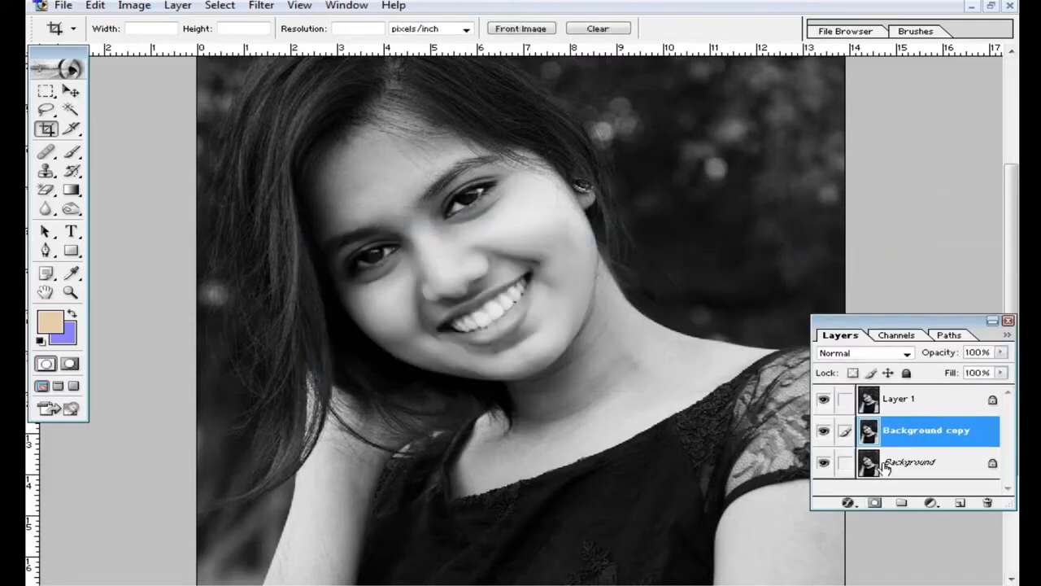
# Add a solid color fill layer above Layer 1 in skin tone F5B97E, with the web-only color restriction turned off
pyautogui.click(923, 405)
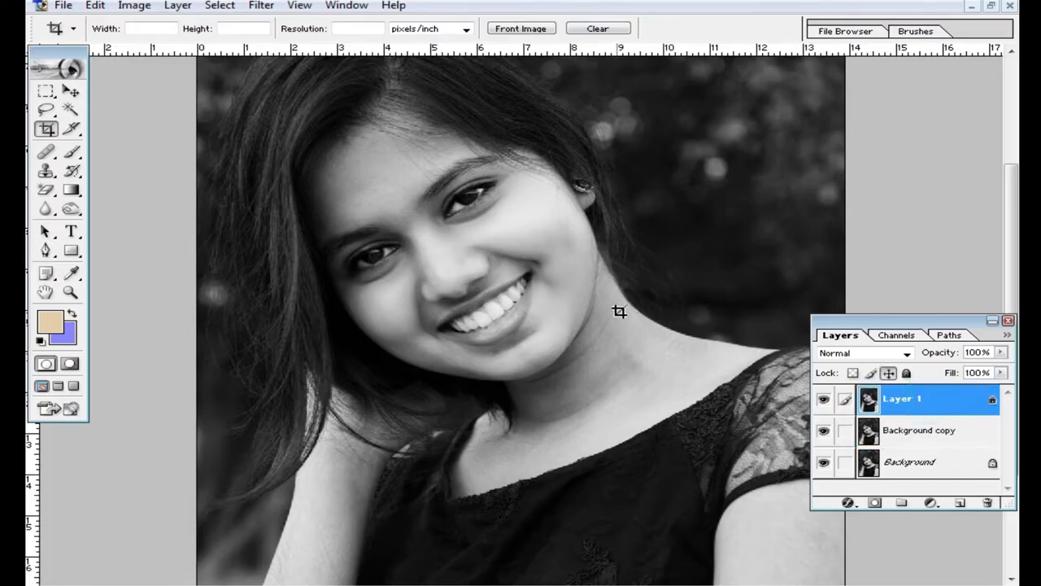
pyautogui.click(930, 503)
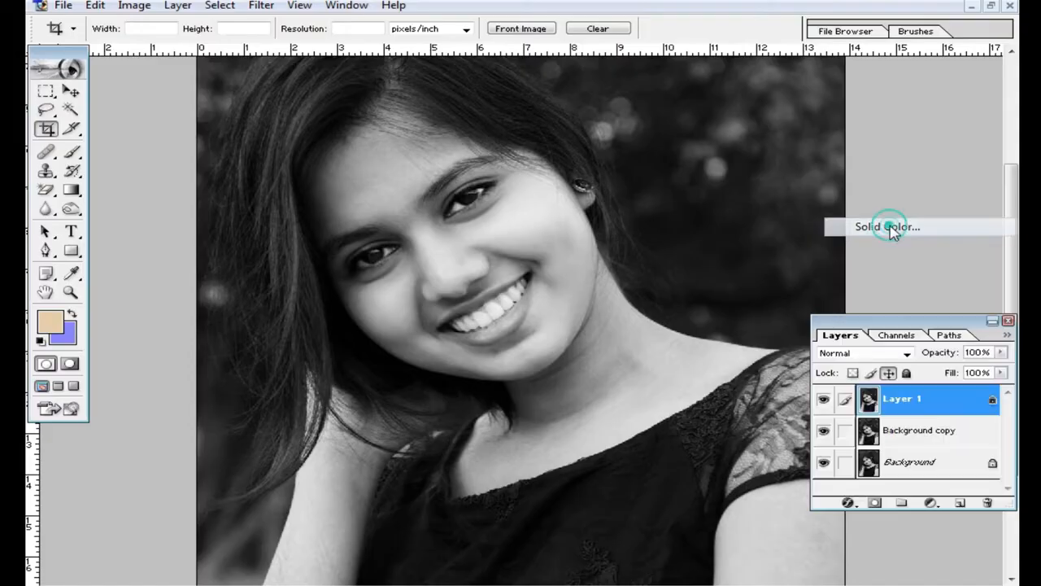
pyautogui.click(888, 226)
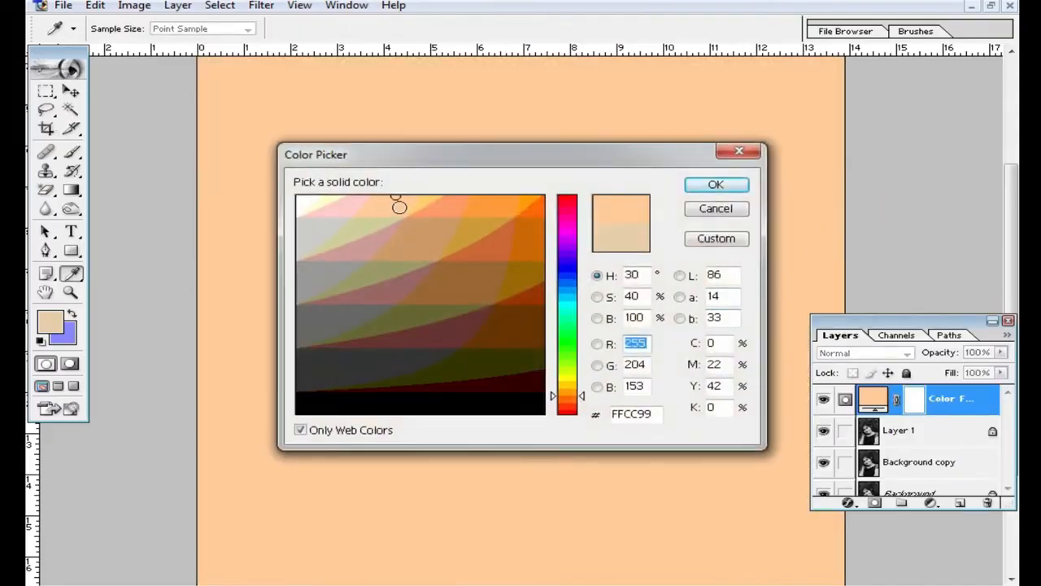
pyautogui.click(300, 430)
pyautogui.click(417, 204)
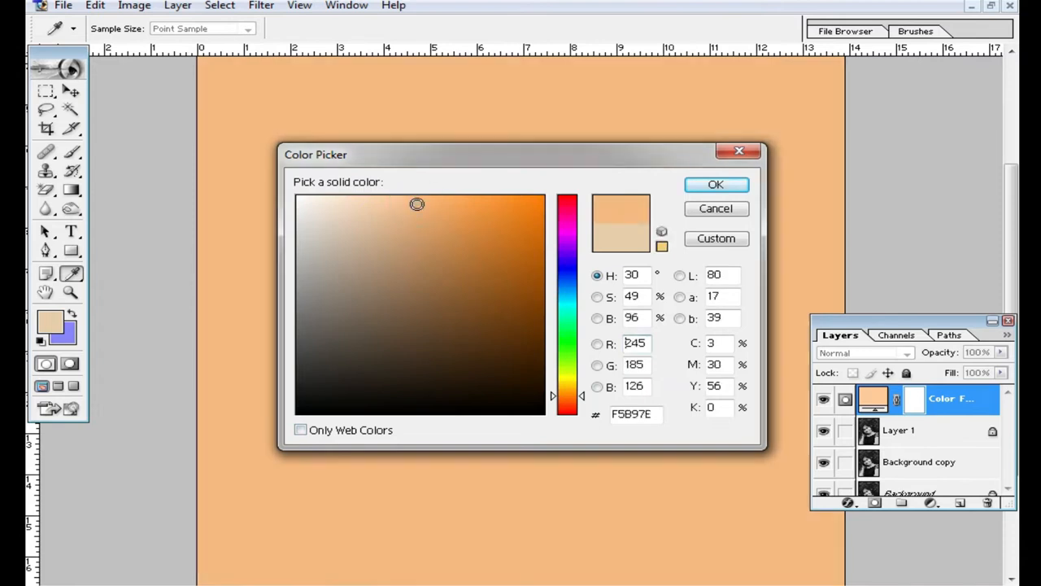
pyautogui.click(715, 187)
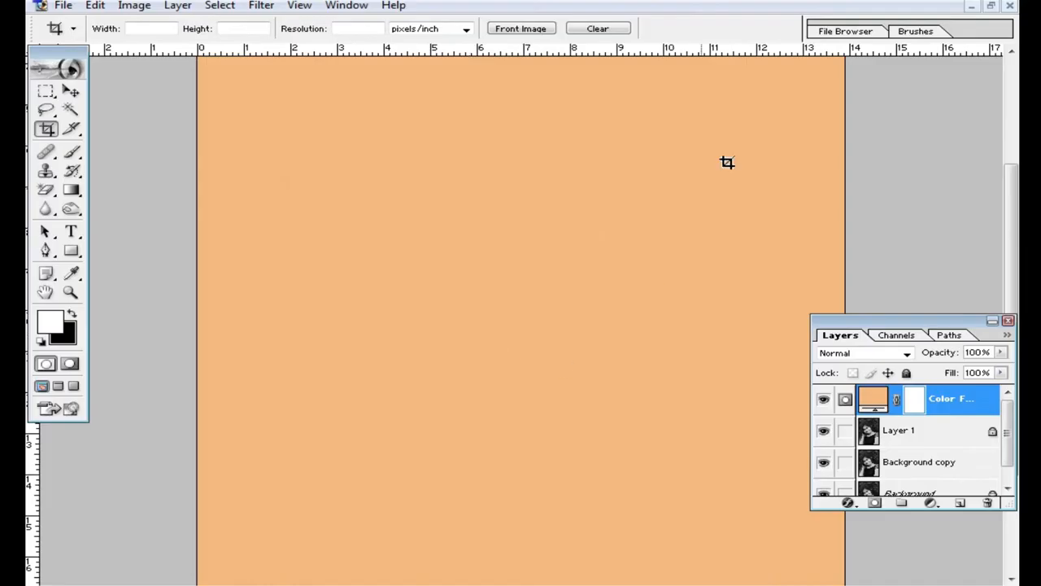
# Compare the photo with and without the color fill, and invert the fill layer's mask to black
pyautogui.click(823, 399)
pyautogui.click(823, 398)
pyautogui.hotkey('ctrl', 'i')
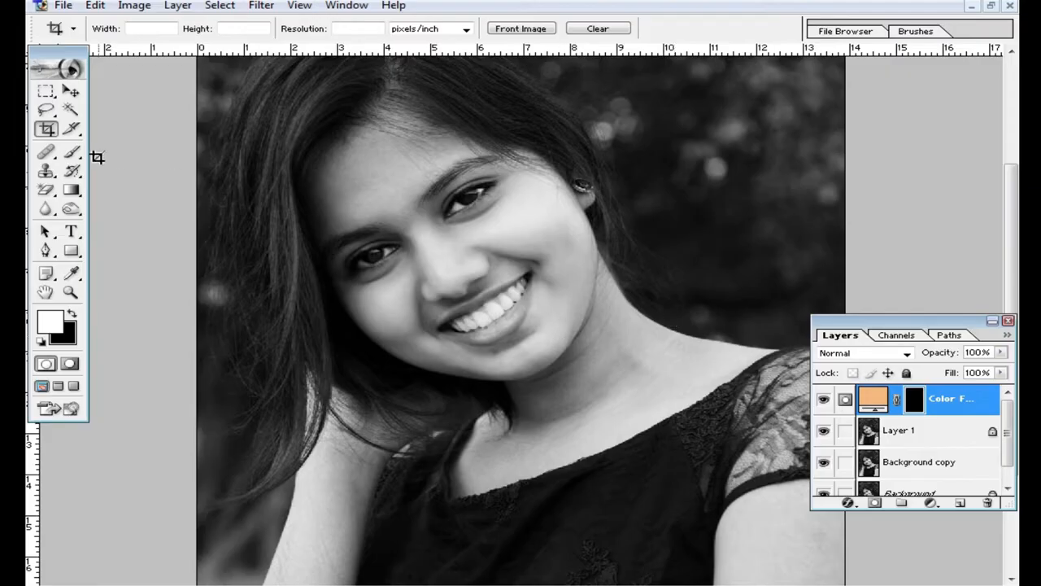
# Set up the Brush tool with a 65 px diameter for painting on the face
pyautogui.click(71, 152)
pyautogui.keyDown('ctrl'); pyautogui.click(538, 275); pyautogui.keyUp('ctrl')
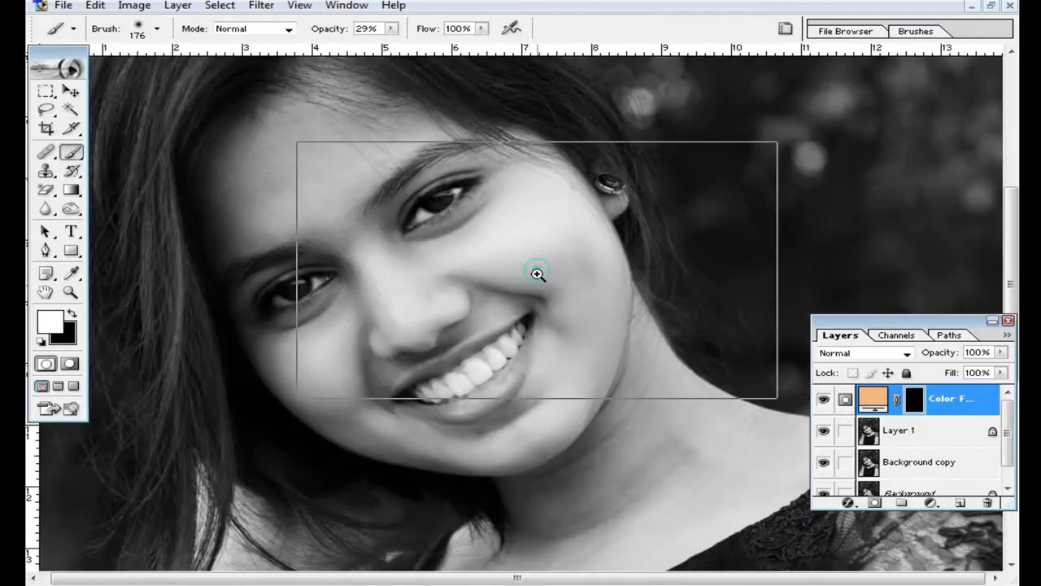
pyautogui.rightClick(540, 284)
pyautogui.moveTo(711, 293); pyautogui.dragTo(642, 294)
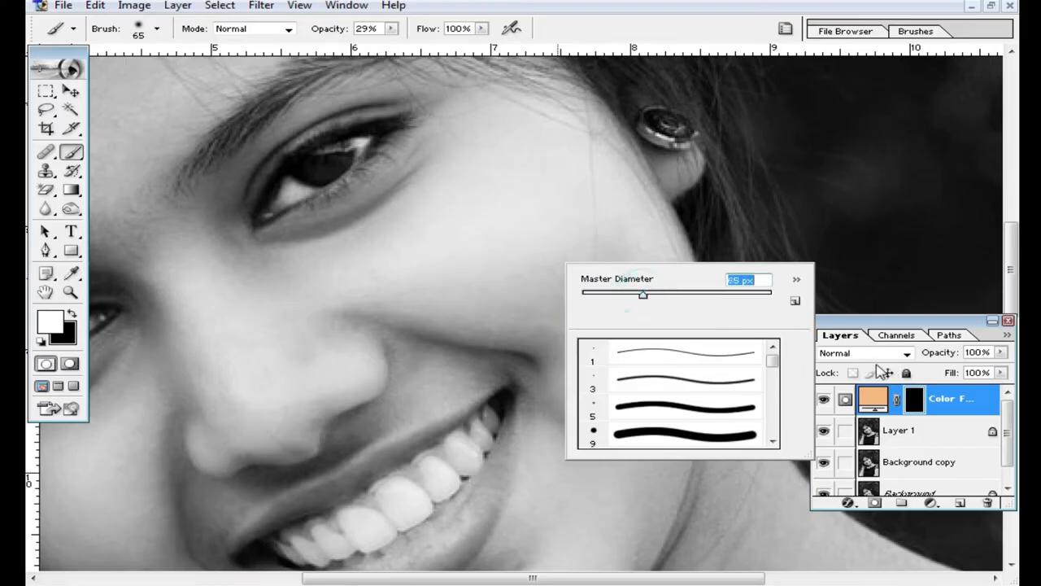
# Test the brush on the cheek, raise its opacity to 100%, and undo the test strokes
pyautogui.click(549, 214)
pyautogui.moveTo(548, 214)
pyautogui.mouseDown()
pyautogui.moveTo(603, 327)
pyautogui.moveTo(507, 196)
pyautogui.mouseUp()
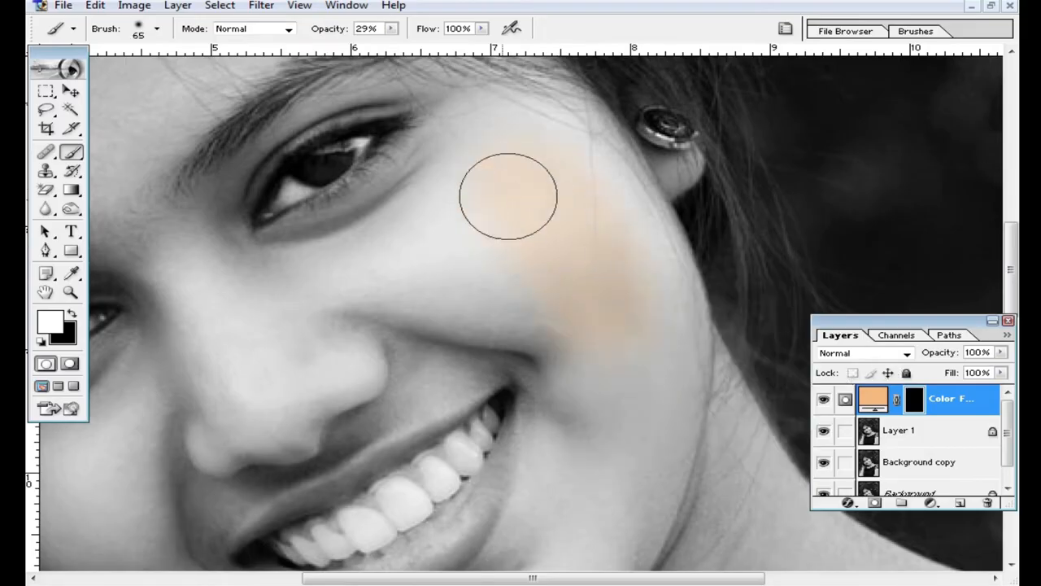
pyautogui.moveTo(391, 28); pyautogui.dragTo(396, 32)
pyautogui.moveTo(504, 131)
pyautogui.mouseDown()
pyautogui.moveTo(539, 204)
pyautogui.moveTo(597, 269)
pyautogui.moveTo(640, 365)
pyautogui.moveTo(483, 263)
pyautogui.moveTo(458, 349)
pyautogui.moveTo(554, 417)
pyautogui.moveTo(559, 430)
pyautogui.moveTo(456, 396)
pyautogui.mouseUp()
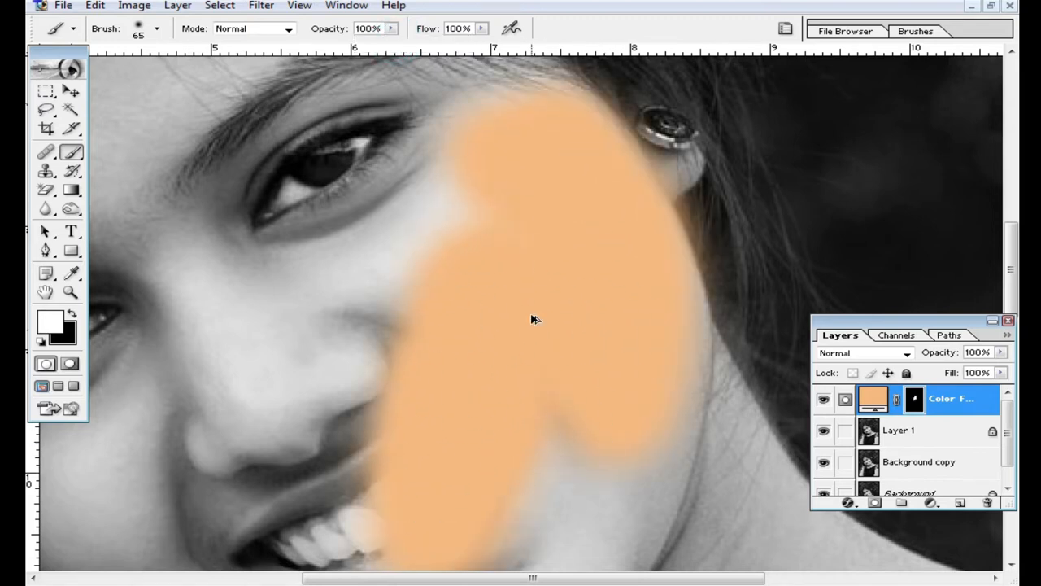
pyautogui.hotkey('ctrl', 'alt', 'z')
pyautogui.hotkey('ctrl', 'alt', 'z')
# Set the color fill layer's blend mode to Soft Light
pyautogui.click(907, 356)
pyautogui.click(909, 364)
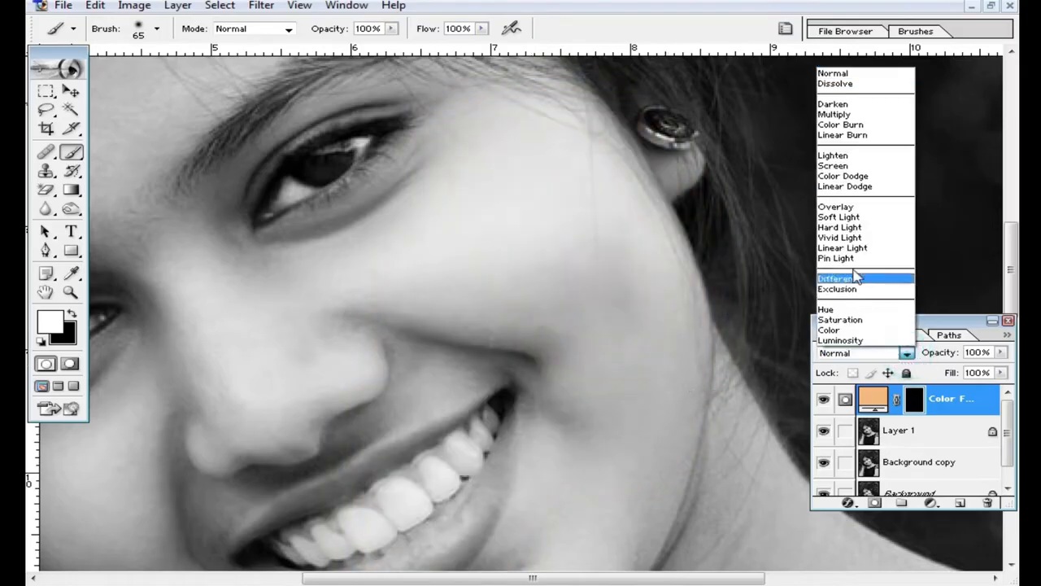
pyautogui.click(839, 218)
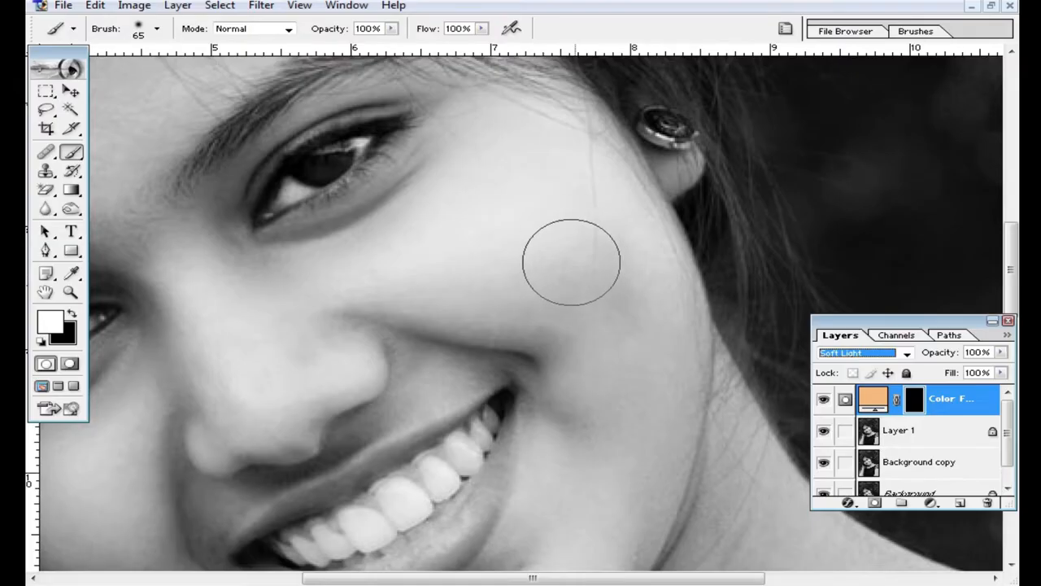
# Paint white on the fill layer's mask over the cheek beside the ear, the under-eye area and the nose bridge
pyautogui.moveTo(620, 252)
pyautogui.mouseDown()
pyautogui.moveTo(595, 185)
pyautogui.moveTo(648, 271)
pyautogui.moveTo(616, 225)
pyautogui.mouseUp()
pyautogui.moveTo(541, 232)
pyautogui.mouseDown()
pyautogui.moveTo(355, 295)
pyautogui.moveTo(449, 314)
pyautogui.moveTo(500, 96)
pyautogui.moveTo(377, 243)
pyautogui.moveTo(604, 190)
pyautogui.moveTo(469, 209)
pyautogui.moveTo(467, 231)
pyautogui.moveTo(298, 239)
pyautogui.mouseUp()
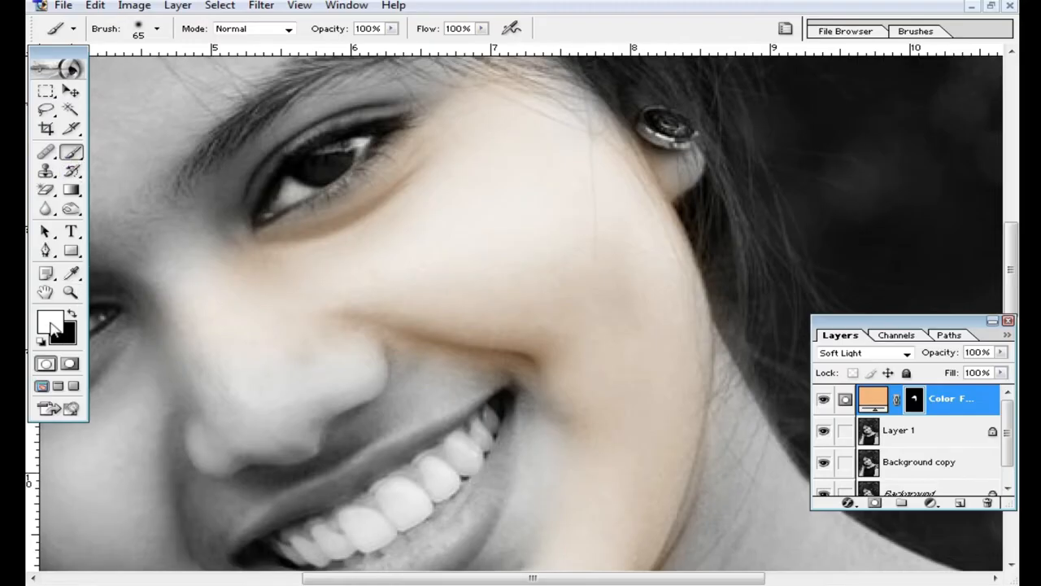
pyautogui.keyDown('alt'); pyautogui.click(402, 263); pyautogui.keyUp('alt')
pyautogui.moveTo(384, 339)
pyautogui.mouseDown()
pyautogui.moveTo(377, 298)
pyautogui.moveTo(418, 253)
pyautogui.moveTo(526, 230)
pyautogui.moveTo(522, 278)
pyautogui.moveTo(431, 273)
pyautogui.moveTo(427, 203)
pyautogui.moveTo(360, 238)
pyautogui.moveTo(322, 201)
pyautogui.moveTo(278, 261)
pyautogui.moveTo(371, 231)
pyautogui.moveTo(404, 189)
pyautogui.moveTo(320, 183)
pyautogui.moveTo(335, 86)
pyautogui.moveTo(339, 196)
pyautogui.moveTo(357, 220)
pyautogui.moveTo(353, 244)
pyautogui.moveTo(257, 288)
pyautogui.moveTo(298, 293)
pyautogui.moveTo(244, 291)
pyautogui.moveTo(382, 324)
pyautogui.moveTo(384, 339)
pyautogui.moveTo(363, 276)
pyautogui.moveTo(383, 342)
pyautogui.mouseUp()
# Paint the skin tone through the mask over the nose, lips, chin and the skin around the mouth
pyautogui.keyDown('ctrl'); pyautogui.click(497, 332); pyautogui.keyUp('ctrl')
pyautogui.moveTo(591, 291)
pyautogui.mouseDown()
pyautogui.moveTo(528, 351)
pyautogui.moveTo(521, 344)
pyautogui.mouseUp()
pyautogui.moveTo(518, 272)
pyautogui.mouseDown()
pyautogui.moveTo(577, 293)
pyautogui.moveTo(600, 286)
pyautogui.mouseUp()
pyautogui.moveTo(672, 272); pyautogui.dragTo(678, 260)
pyautogui.moveTo(692, 456)
pyautogui.mouseDown()
pyautogui.moveTo(606, 276)
pyautogui.moveTo(592, 203)
pyautogui.moveTo(669, 367)
pyautogui.moveTo(557, 402)
pyautogui.moveTo(449, 380)
pyautogui.moveTo(481, 280)
pyautogui.moveTo(345, 457)
pyautogui.moveTo(412, 448)
pyautogui.moveTo(198, 450)
pyautogui.mouseUp()
pyautogui.moveTo(493, 207)
pyautogui.mouseDown()
pyautogui.moveTo(426, 201)
pyautogui.moveTo(266, 259)
pyautogui.moveTo(416, 270)
pyautogui.moveTo(485, 212)
pyautogui.moveTo(286, 308)
pyautogui.moveTo(465, 238)
pyautogui.moveTo(319, 331)
pyautogui.moveTo(296, 407)
pyautogui.moveTo(485, 481)
pyautogui.moveTo(299, 288)
pyautogui.mouseUp()
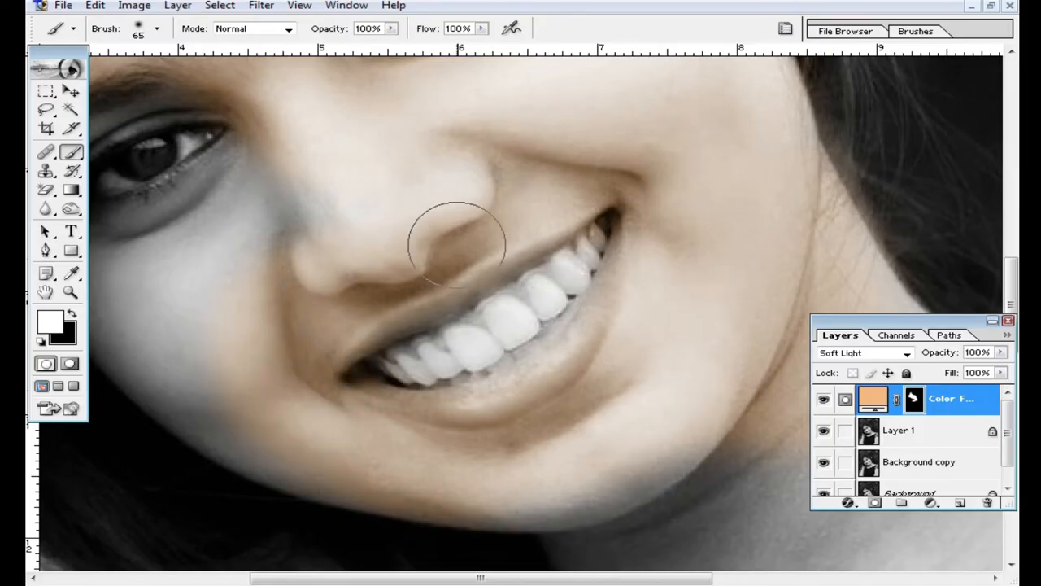
# Extend the mask painting over the forehead, both eyes and the cheek on the hair side
pyautogui.moveTo(350, 254); pyautogui.dragTo(411, 293)
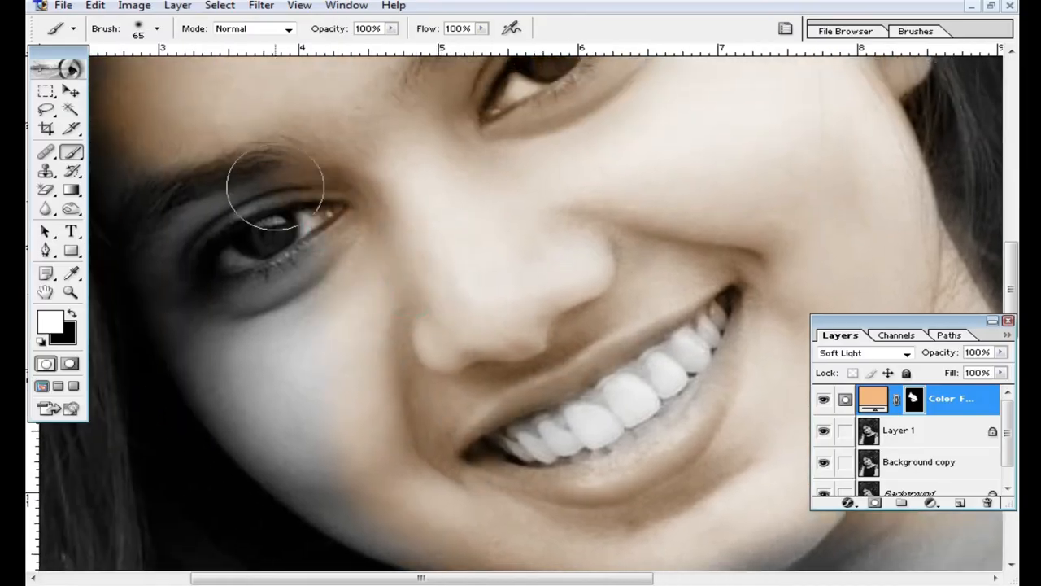
pyautogui.moveTo(274, 174); pyautogui.dragTo(317, 269)
pyautogui.moveTo(275, 378); pyautogui.dragTo(393, 526)
pyautogui.keyDown('alt'); pyautogui.click(382, 317); pyautogui.keyUp('alt')
pyautogui.moveTo(316, 215)
pyautogui.mouseDown()
pyautogui.moveTo(281, 278)
pyautogui.moveTo(388, 355)
pyautogui.moveTo(544, 360)
pyautogui.moveTo(587, 197)
pyautogui.mouseUp()
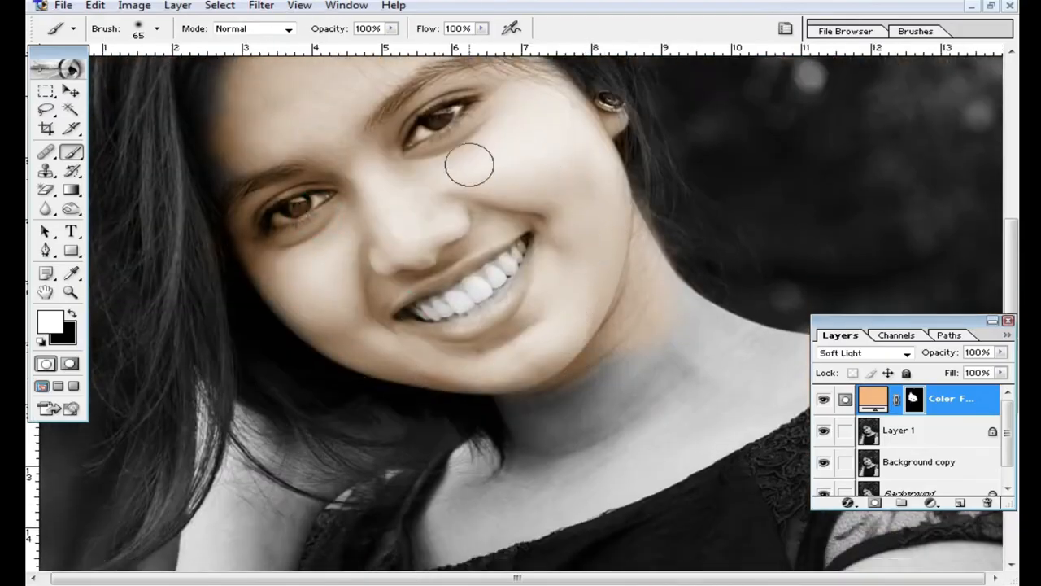
pyautogui.moveTo(323, 202); pyautogui.dragTo(374, 326)
pyautogui.moveTo(359, 278); pyautogui.dragTo(323, 264)
pyautogui.moveTo(238, 282)
pyautogui.mouseDown()
pyautogui.moveTo(257, 236)
pyautogui.moveTo(341, 190)
pyautogui.mouseUp()
# Paint the mask over the jaw, neck, upper chest and the raised arm to color the skin
pyautogui.moveTo(523, 348); pyautogui.dragTo(509, 293)
pyautogui.moveTo(531, 210); pyautogui.dragTo(570, 280)
pyautogui.moveTo(589, 321); pyautogui.dragTo(570, 241)
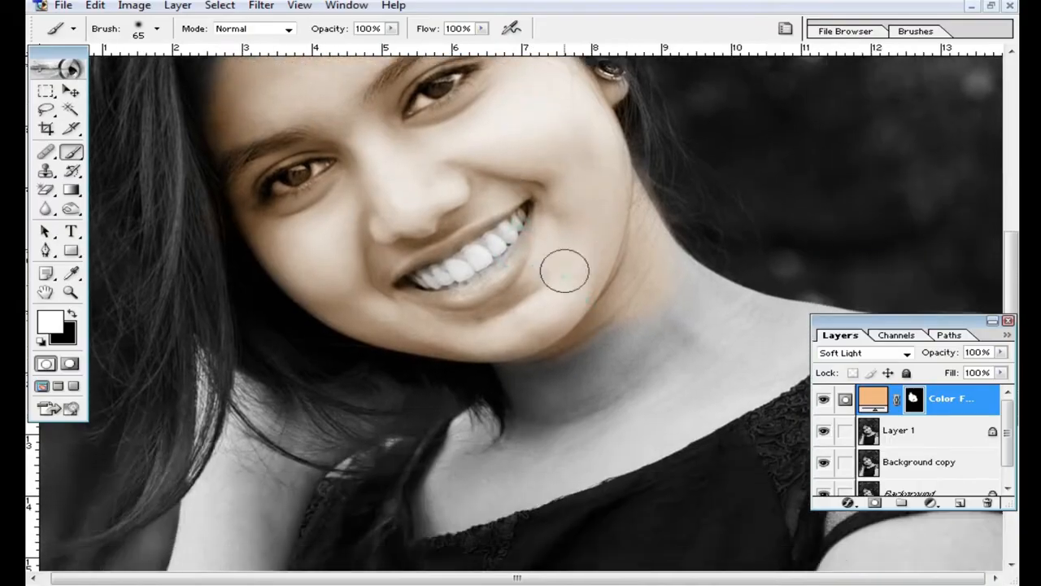
pyautogui.moveTo(602, 344); pyautogui.dragTo(476, 220)
pyautogui.moveTo(538, 280)
pyautogui.mouseDown()
pyautogui.moveTo(622, 218)
pyautogui.moveTo(615, 198)
pyautogui.moveTo(666, 184)
pyautogui.moveTo(645, 105)
pyautogui.moveTo(695, 185)
pyautogui.moveTo(731, 195)
pyautogui.moveTo(688, 160)
pyautogui.moveTo(690, 148)
pyautogui.moveTo(865, 190)
pyautogui.moveTo(731, 263)
pyautogui.moveTo(845, 215)
pyautogui.moveTo(662, 302)
pyautogui.moveTo(724, 204)
pyautogui.moveTo(787, 193)
pyautogui.moveTo(552, 294)
pyautogui.moveTo(546, 329)
pyautogui.moveTo(627, 322)
pyautogui.moveTo(435, 398)
pyautogui.moveTo(458, 359)
pyautogui.moveTo(525, 341)
pyautogui.moveTo(459, 326)
pyautogui.moveTo(624, 275)
pyautogui.moveTo(564, 274)
pyautogui.mouseUp()
pyautogui.hotkey('ctrl', '-')
pyautogui.moveTo(350, 259)
pyautogui.mouseDown()
pyautogui.moveTo(332, 328)
pyautogui.moveTo(344, 252)
pyautogui.moveTo(321, 235)
pyautogui.moveTo(316, 350)
pyautogui.moveTo(340, 277)
pyautogui.moveTo(425, 272)
pyautogui.moveTo(399, 277)
pyautogui.moveTo(338, 405)
pyautogui.moveTo(354, 311)
pyautogui.moveTo(328, 525)
pyautogui.moveTo(337, 276)
pyautogui.moveTo(291, 433)
pyautogui.moveTo(215, 551)
pyautogui.moveTo(245, 536)
pyautogui.moveTo(305, 466)
pyautogui.mouseUp()
pyautogui.moveTo(295, 576); pyautogui.dragTo(317, 369)
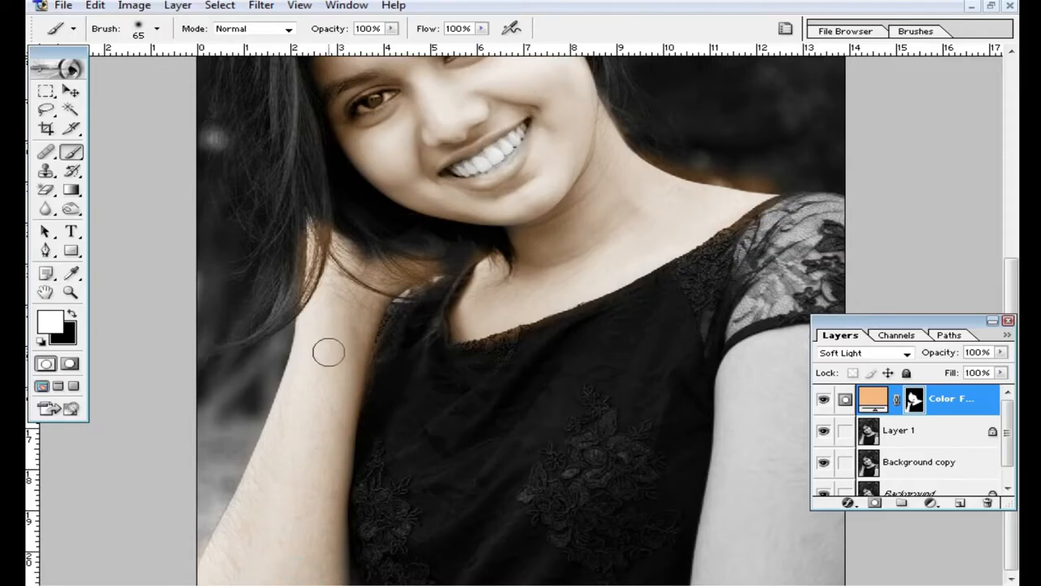
# Paint the mask over the lowered arm below the lace sleeve, undoing the stray stroke on the dress
pyautogui.moveTo(759, 351)
pyautogui.mouseDown()
pyautogui.moveTo(748, 350)
pyautogui.moveTo(717, 561)
pyautogui.mouseUp()
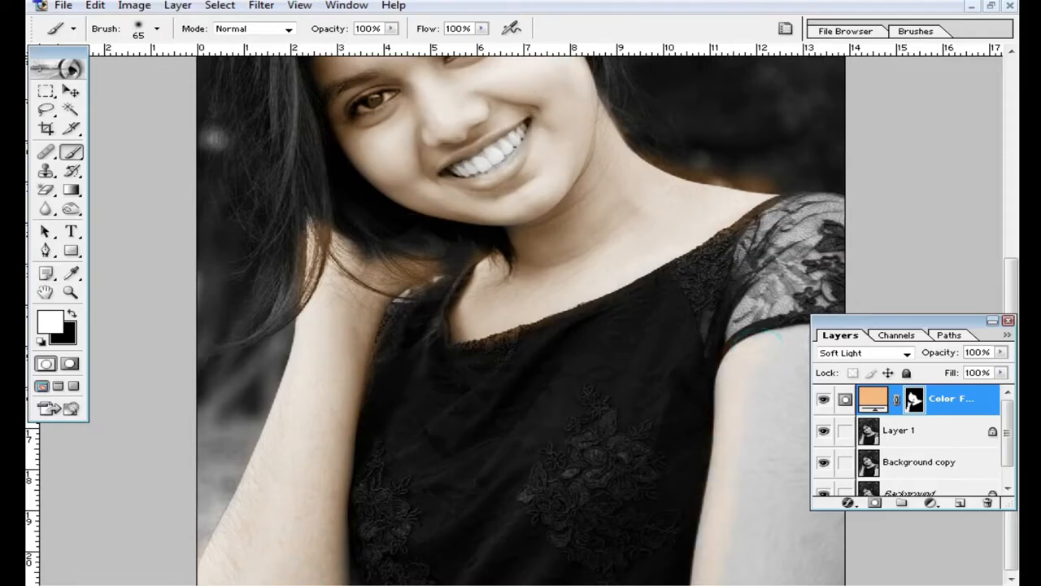
pyautogui.moveTo(683, 353)
pyautogui.mouseDown()
pyautogui.moveTo(674, 421)
pyautogui.moveTo(651, 455)
pyautogui.mouseUp()
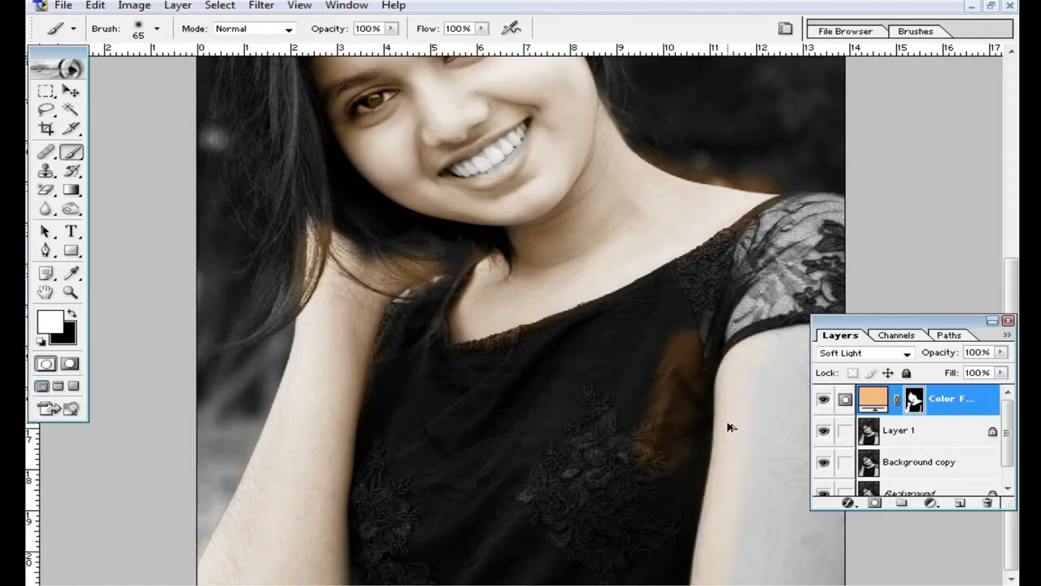
pyautogui.hotkey('ctrl', 'z')
pyautogui.moveTo(910, 324); pyautogui.dragTo(910, 95)
pyautogui.moveTo(737, 371)
pyautogui.mouseDown()
pyautogui.moveTo(837, 497)
pyautogui.moveTo(779, 360)
pyautogui.moveTo(768, 453)
pyautogui.moveTo(775, 518)
pyautogui.moveTo(790, 360)
pyautogui.mouseUp()
pyautogui.moveTo(783, 574); pyautogui.dragTo(700, 560)
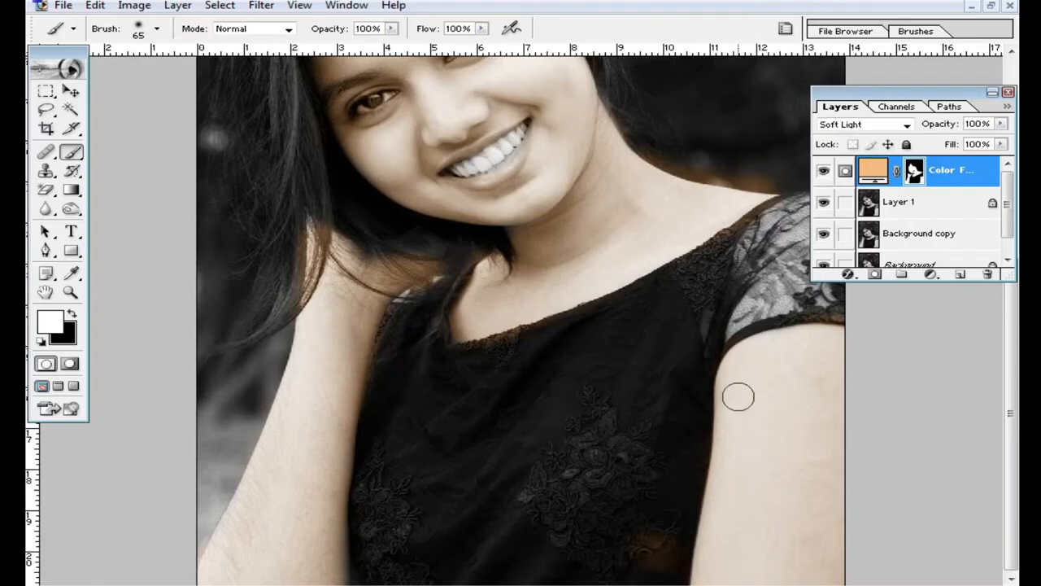
# Review the colored face and neck, and change the fill layer's blend mode to Multiply
pyautogui.keyDown('alt'); pyautogui.click(697, 474); pyautogui.keyUp('alt')
pyautogui.moveTo(604, 297); pyautogui.dragTo(591, 427)
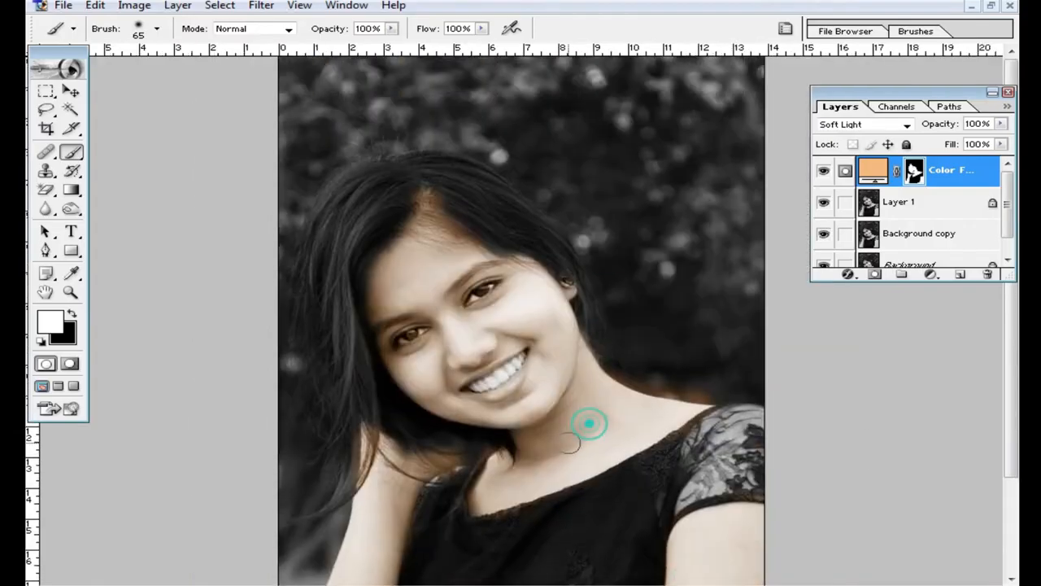
pyautogui.click(511, 335)
pyautogui.click(534, 320)
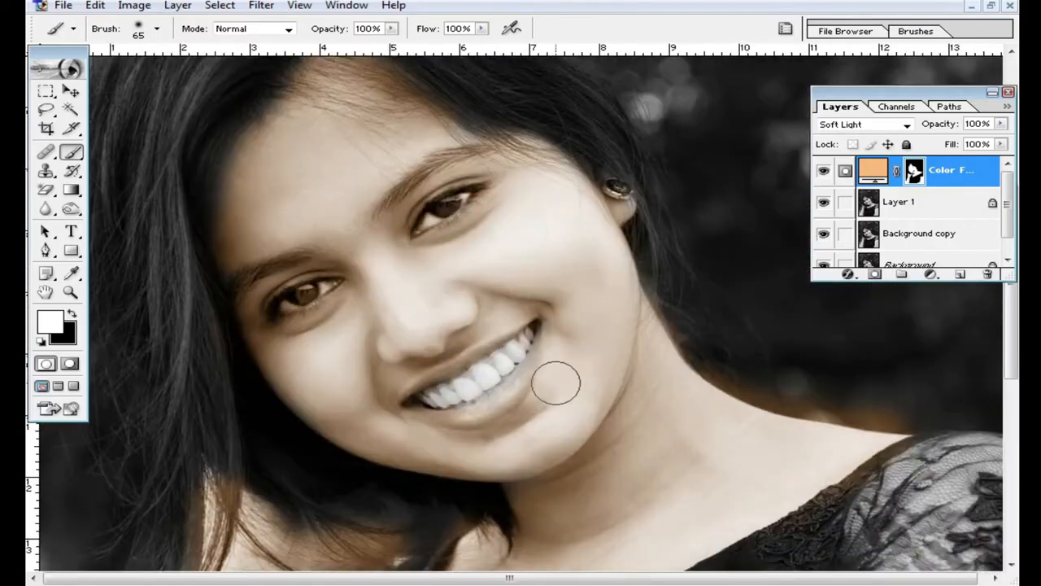
pyautogui.scroll(3, 554, 326)
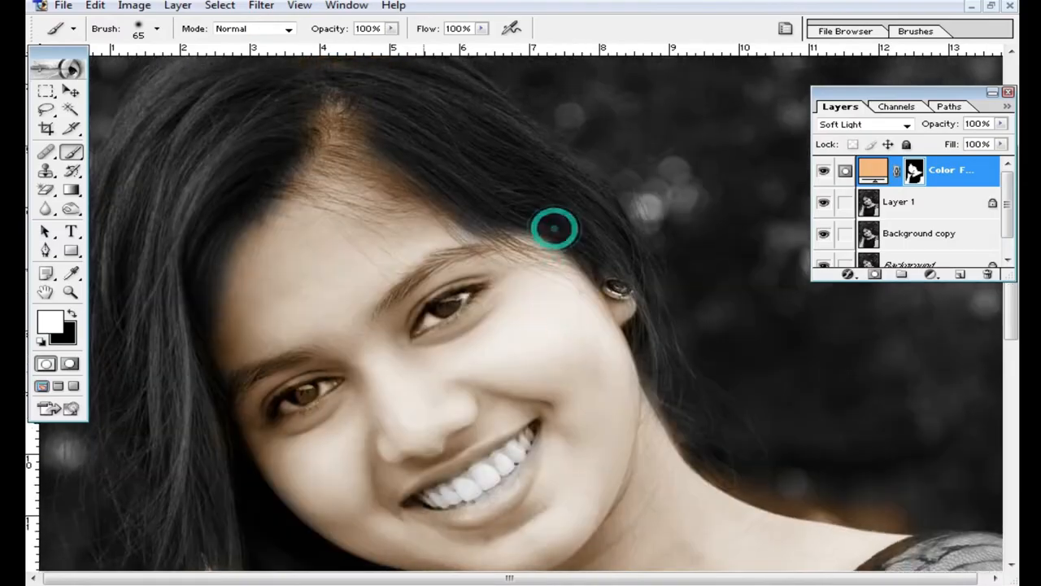
pyautogui.click(906, 124)
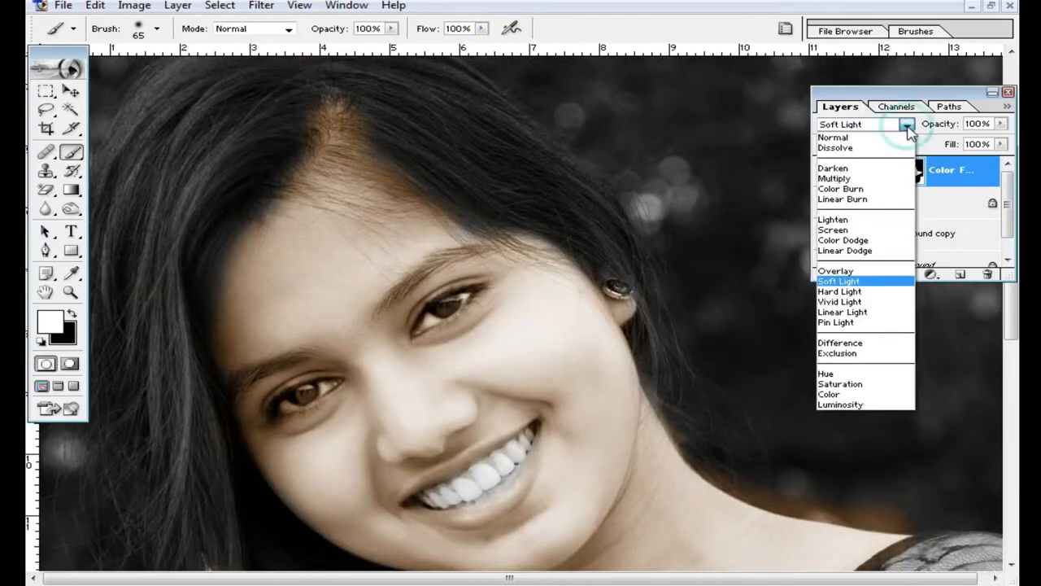
pyautogui.click(864, 176)
# Touch up the mask along the lowered arm's edge beneath the lace sleeve to fill the pale gaps
pyautogui.scroll(-10, 602, 431)
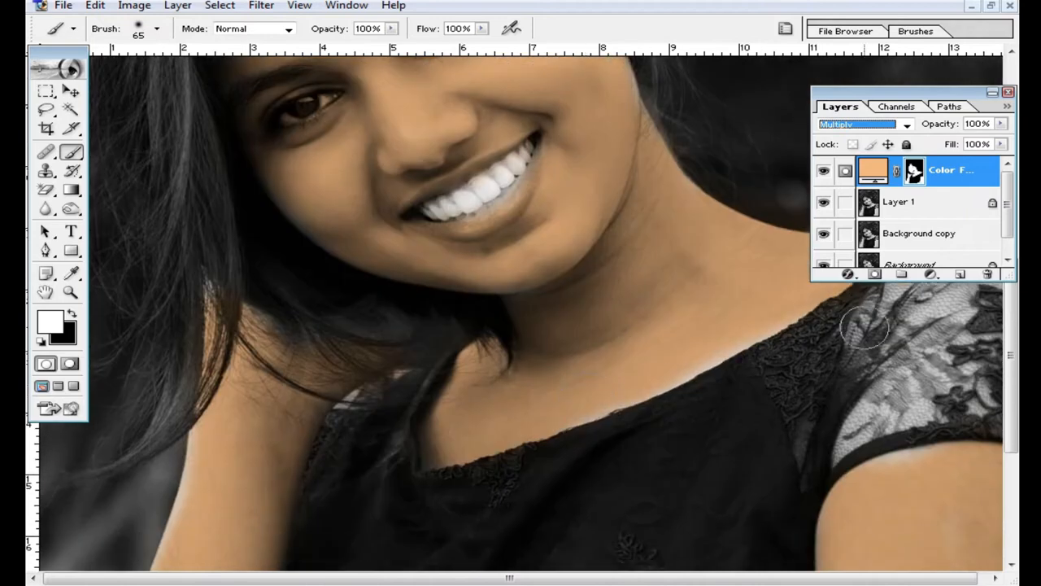
pyautogui.scroll(-2, 596, 352)
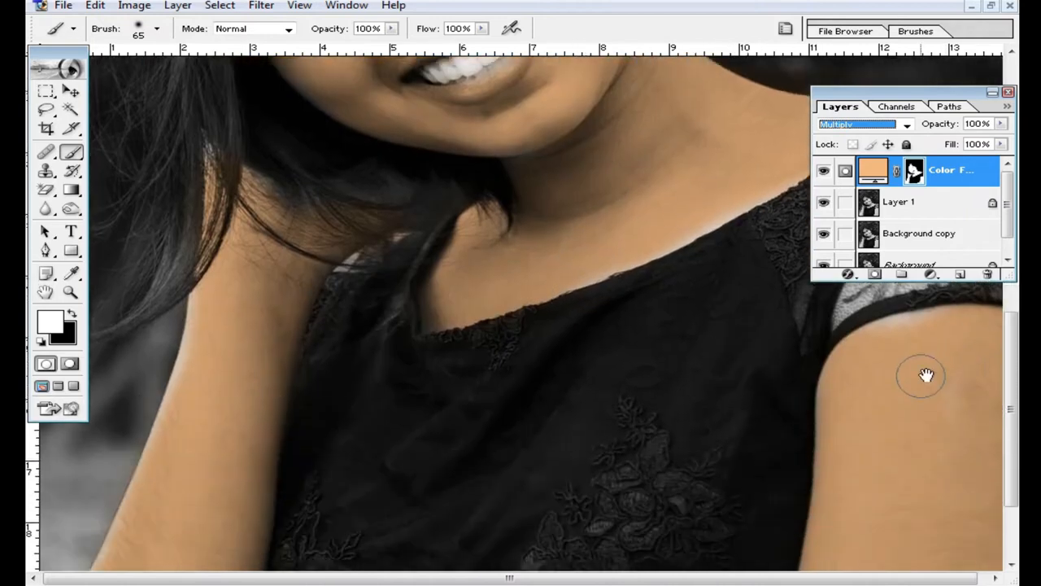
pyautogui.keyDown('ctrl'); pyautogui.click(972, 357); pyautogui.keyUp('ctrl')
pyautogui.scroll(4, 786, 409)
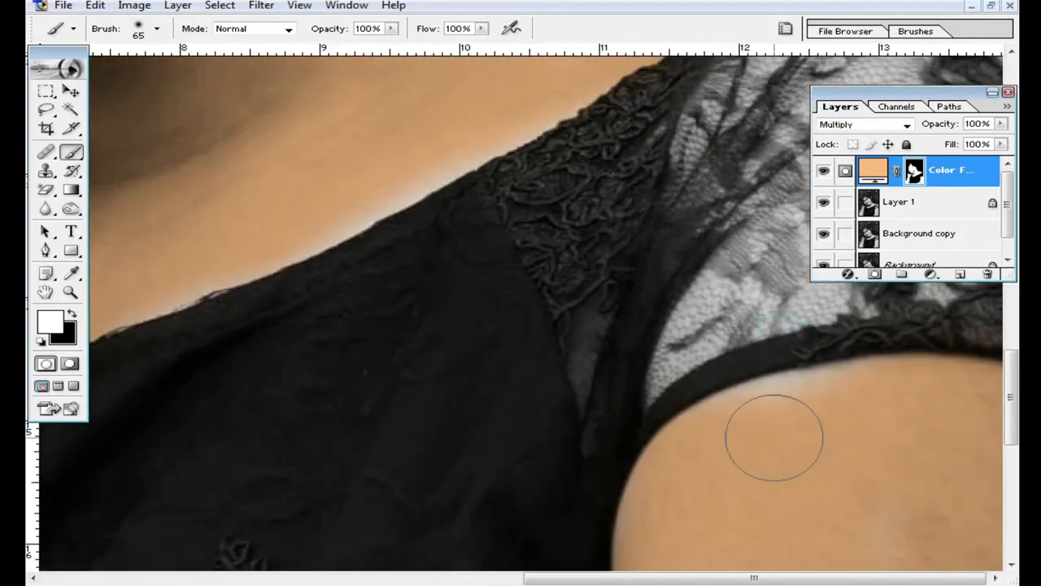
pyautogui.moveTo(878, 535); pyautogui.dragTo(897, 318)
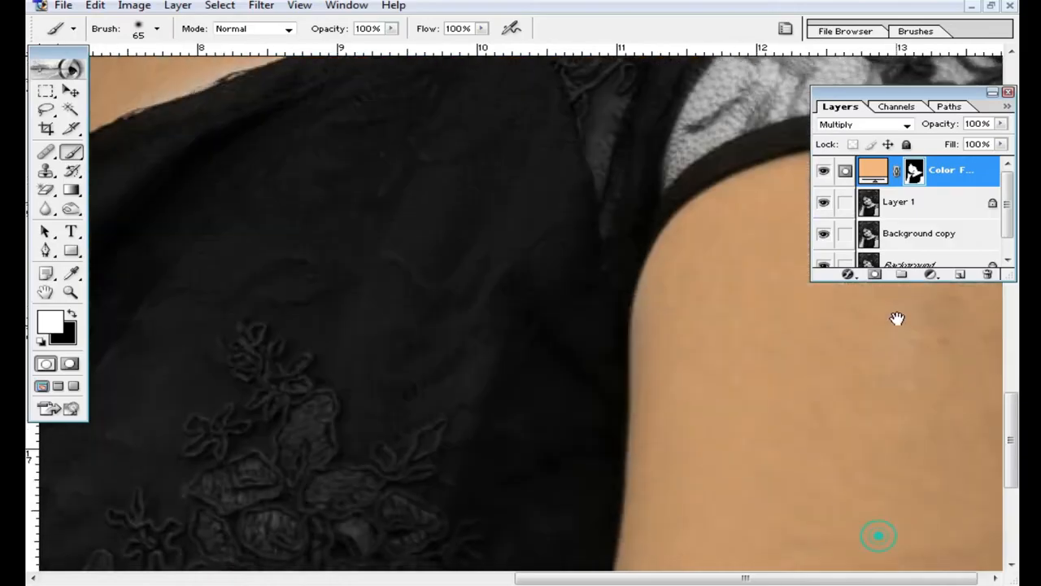
# Touch up the mask along the raised arm's outer edge and the dress neckline to fill the pale gaps, checking the face
pyautogui.keyDown('alt'); pyautogui.click(803, 475); pyautogui.keyUp('alt')
pyautogui.moveTo(219, 383); pyautogui.dragTo(198, 471)
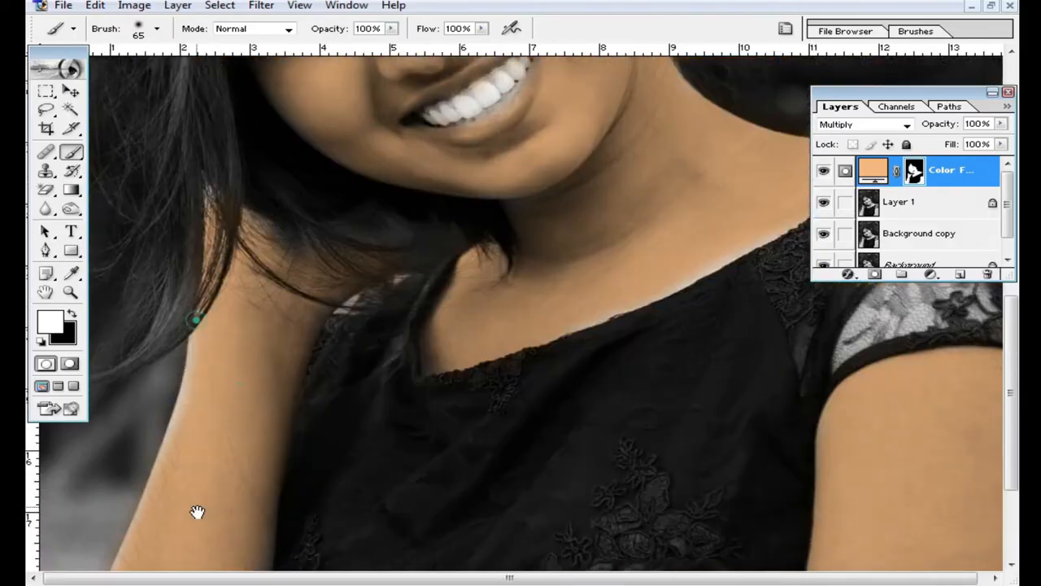
pyautogui.moveTo(216, 376)
pyautogui.mouseDown()
pyautogui.moveTo(175, 493)
pyautogui.moveTo(203, 298)
pyautogui.mouseUp()
pyautogui.rightClick(185, 583)
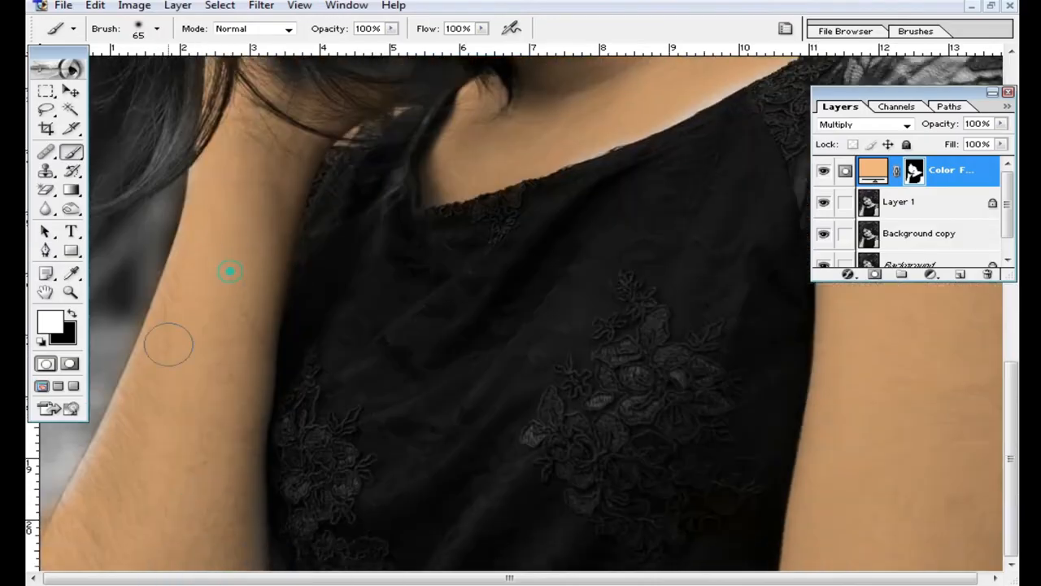
pyautogui.moveTo(634, 160); pyautogui.dragTo(626, 439)
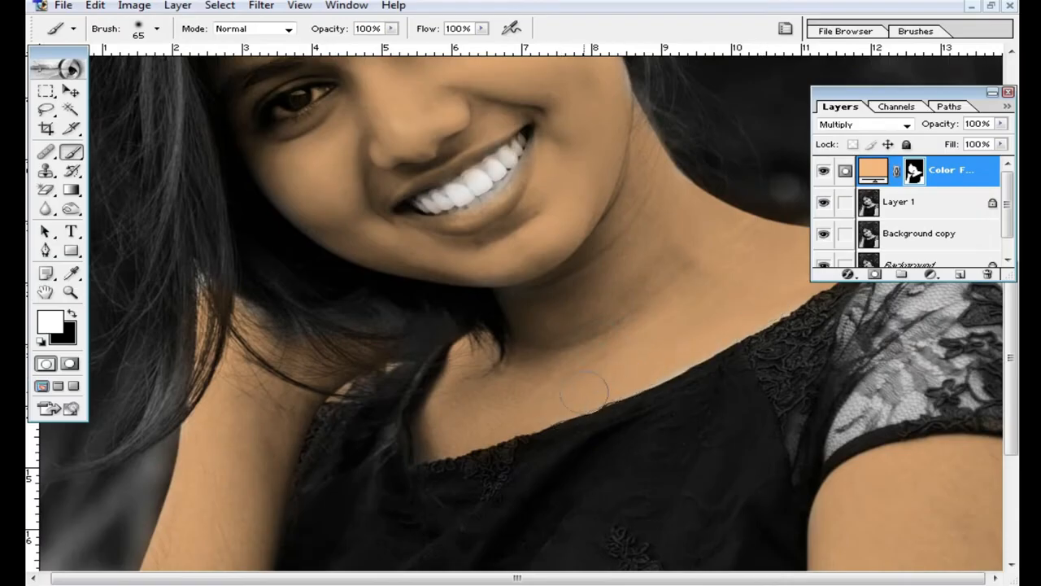
pyautogui.moveTo(773, 282); pyautogui.dragTo(741, 467)
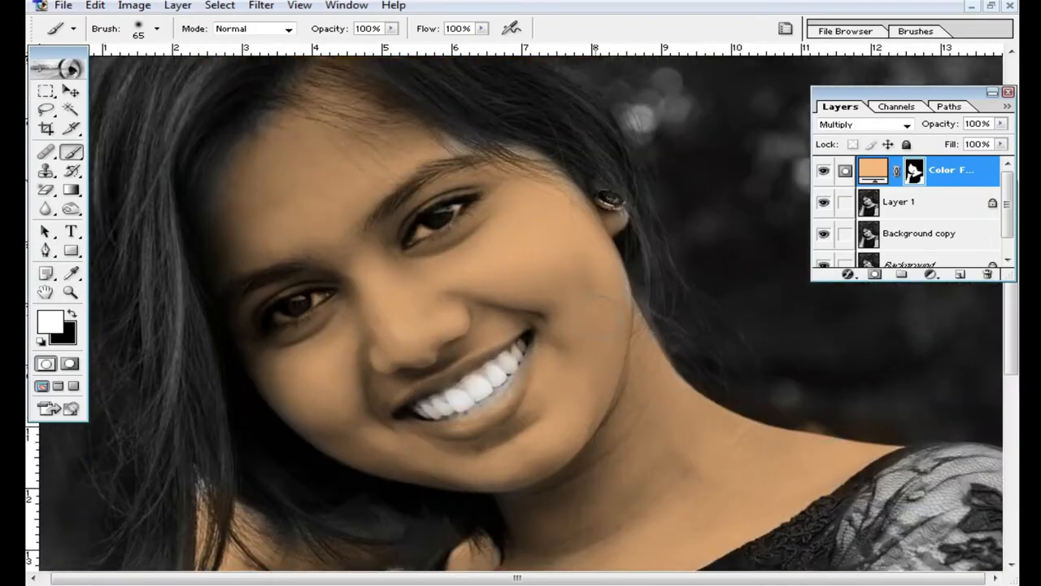
pyautogui.moveTo(553, 213); pyautogui.dragTo(582, 256)
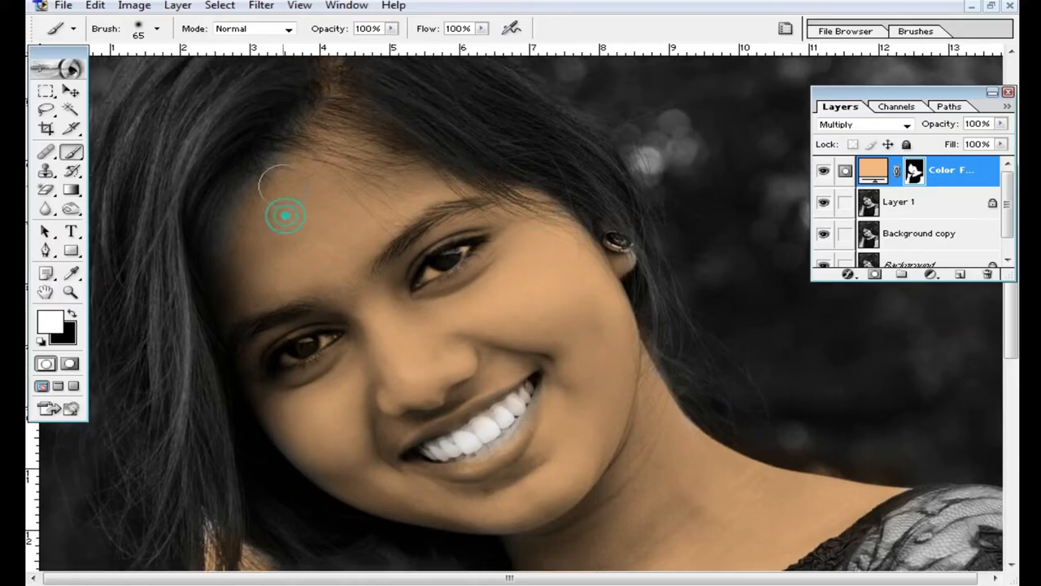
pyautogui.moveTo(344, 301); pyautogui.dragTo(337, 204)
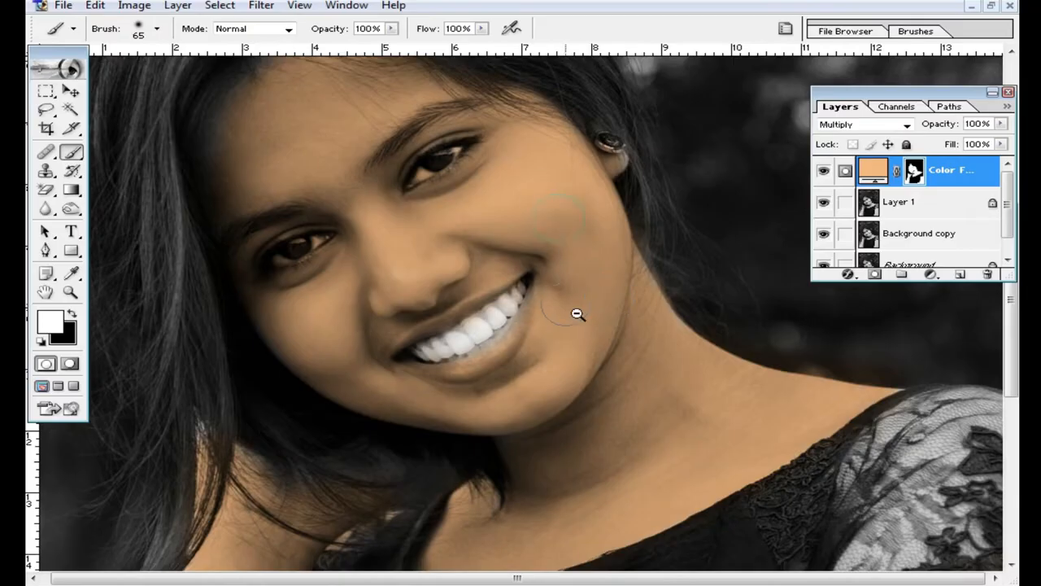
# Try the Dissolve blend mode on the color fill layer and return it to Multiply
pyautogui.hotkey('ctrl', '-')
pyautogui.hotkey('ctrl', '-')
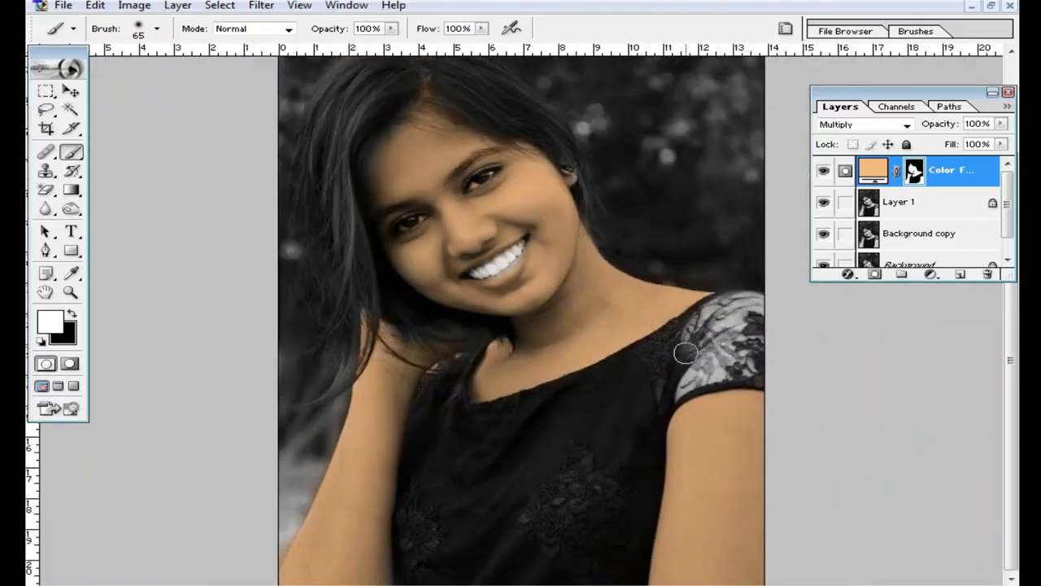
pyautogui.hotkey('ctrl', '+')
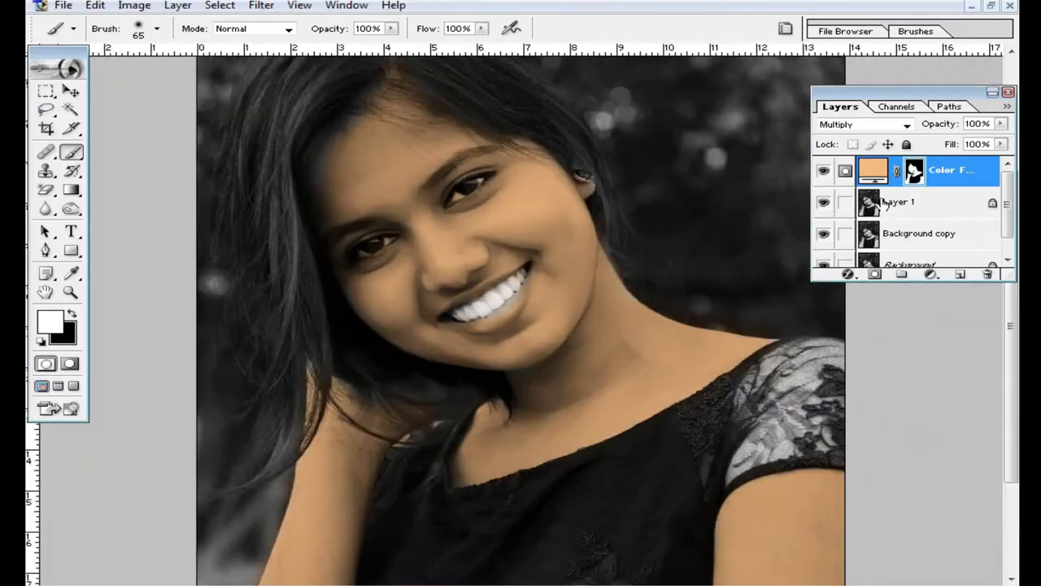
pyautogui.click(905, 123)
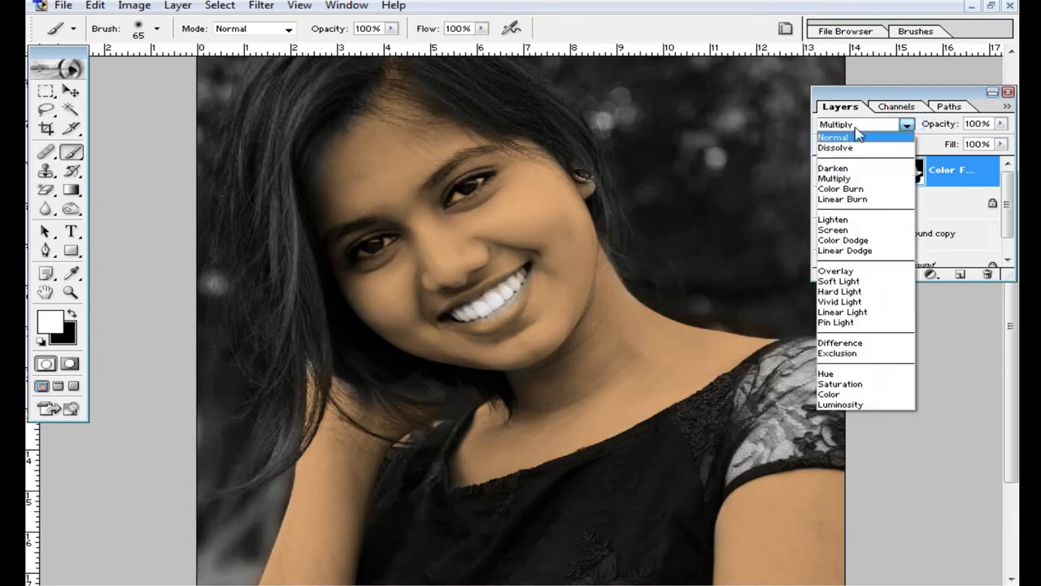
pyautogui.click(855, 128)
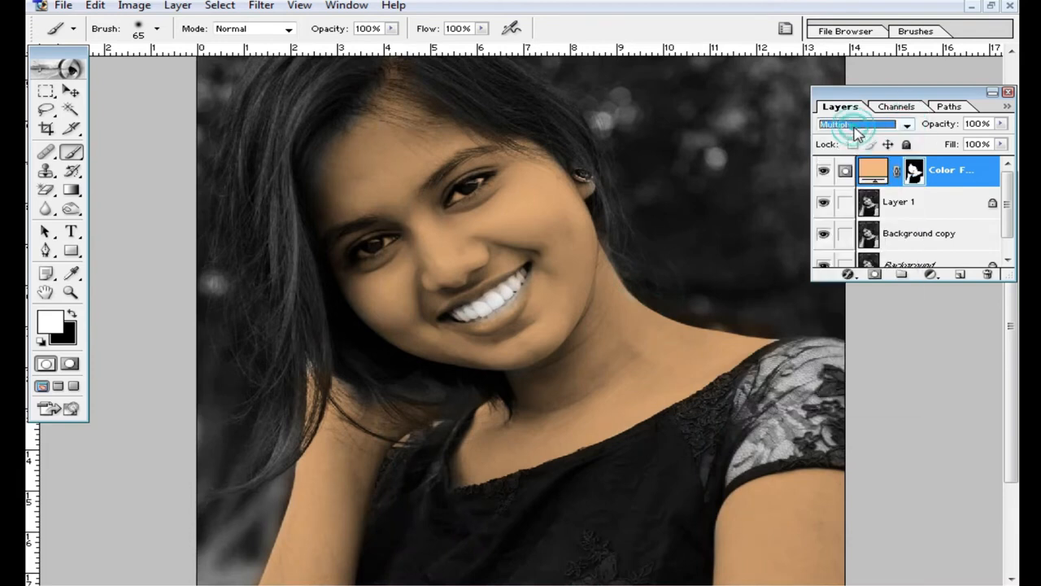
pyautogui.scroll(-1, 876, 130)
pyautogui.click(905, 124)
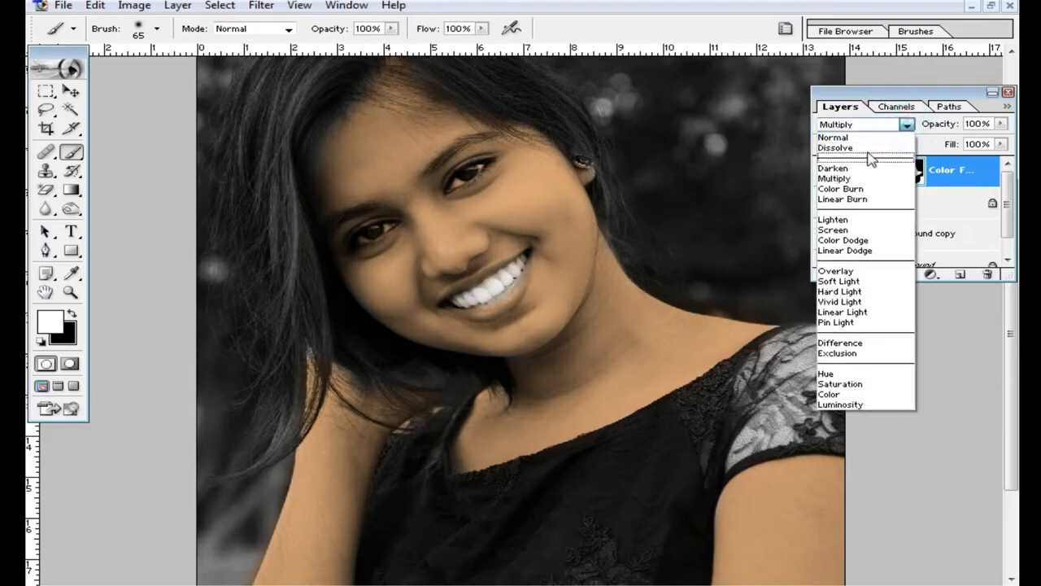
pyautogui.click(869, 147)
pyautogui.click(864, 125)
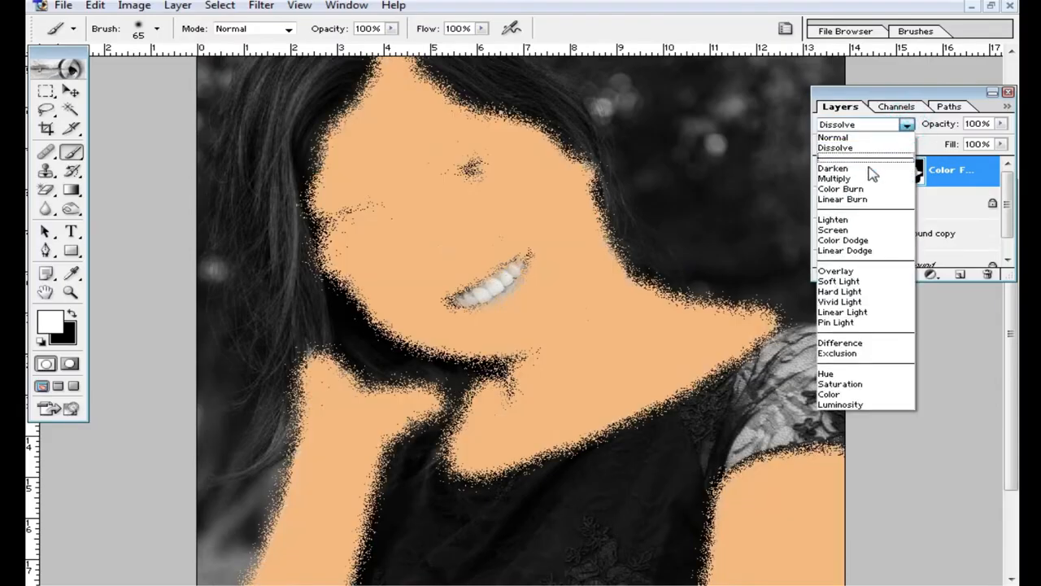
pyautogui.click(867, 178)
# Try the Color Burn and Linear Burn blend modes on the color fill layer
pyautogui.click(906, 128)
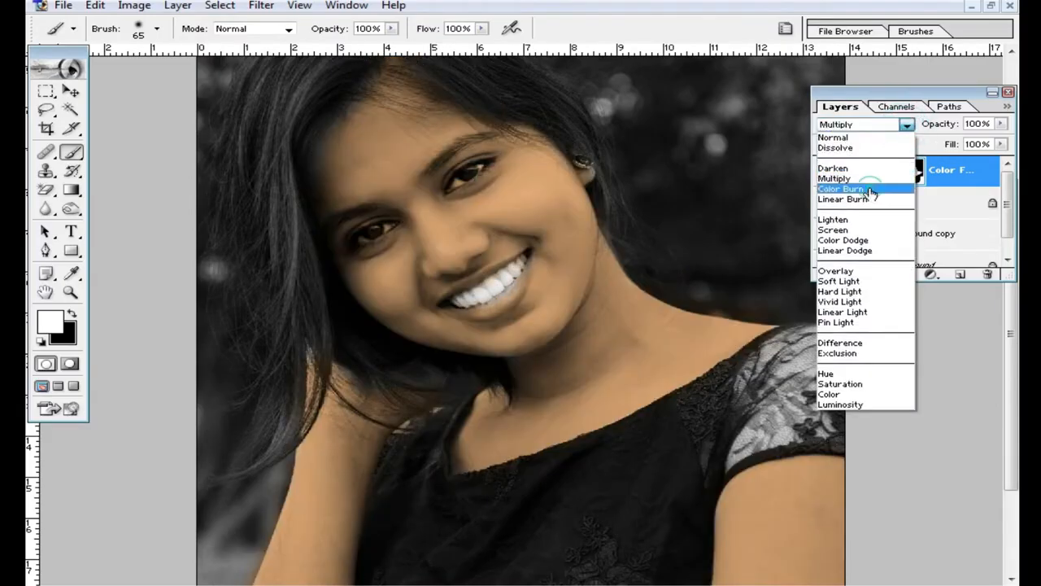
pyautogui.click(875, 190)
pyautogui.click(908, 128)
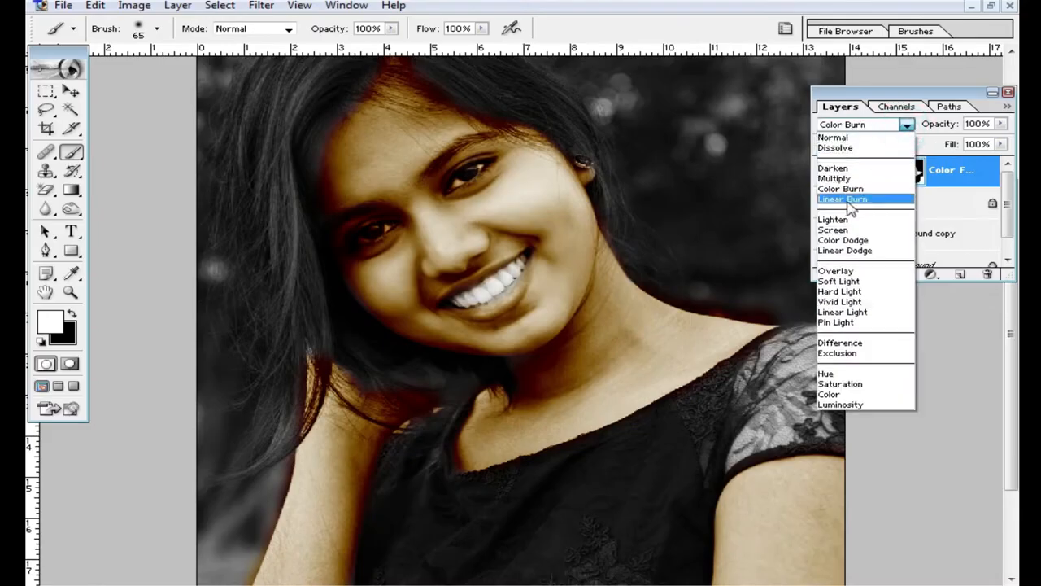
pyautogui.click(851, 204)
# Try the Lighten, Screen, Color Dodge and Linear Dodge blend modes on the color fill layer
pyautogui.click(908, 128)
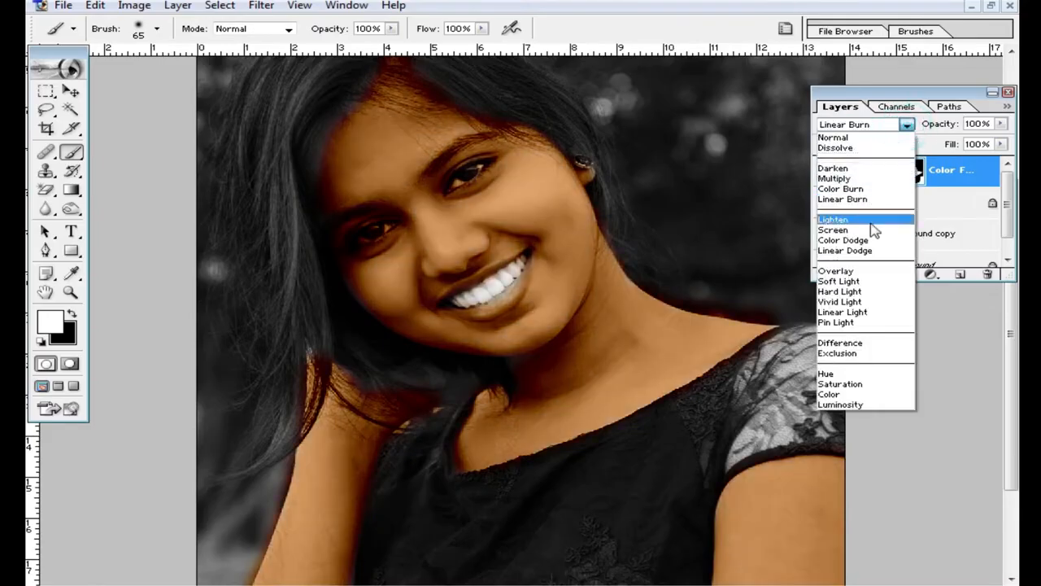
pyautogui.click(874, 220)
pyautogui.click(908, 127)
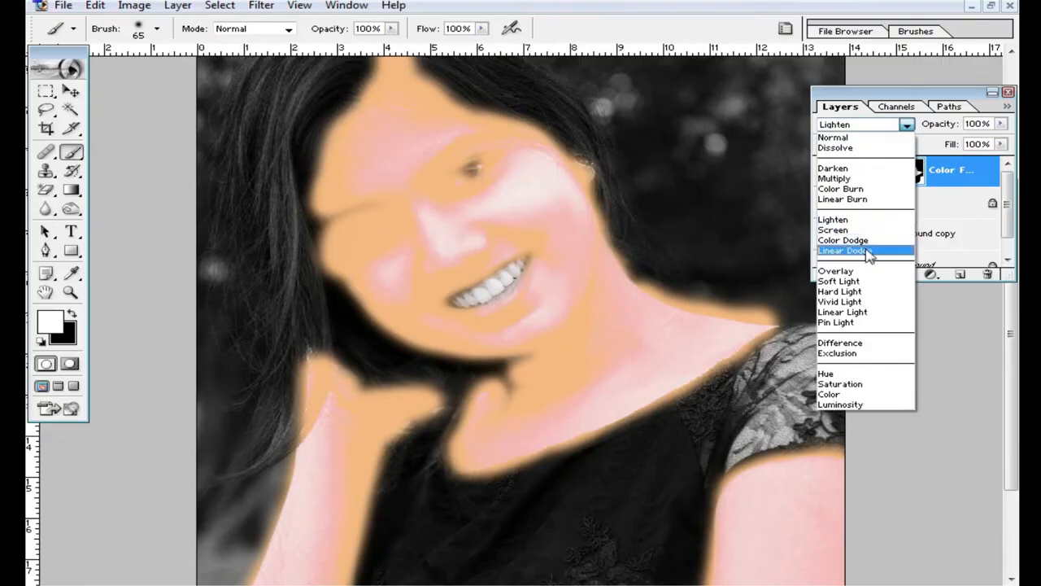
pyautogui.click(860, 231)
pyautogui.click(908, 125)
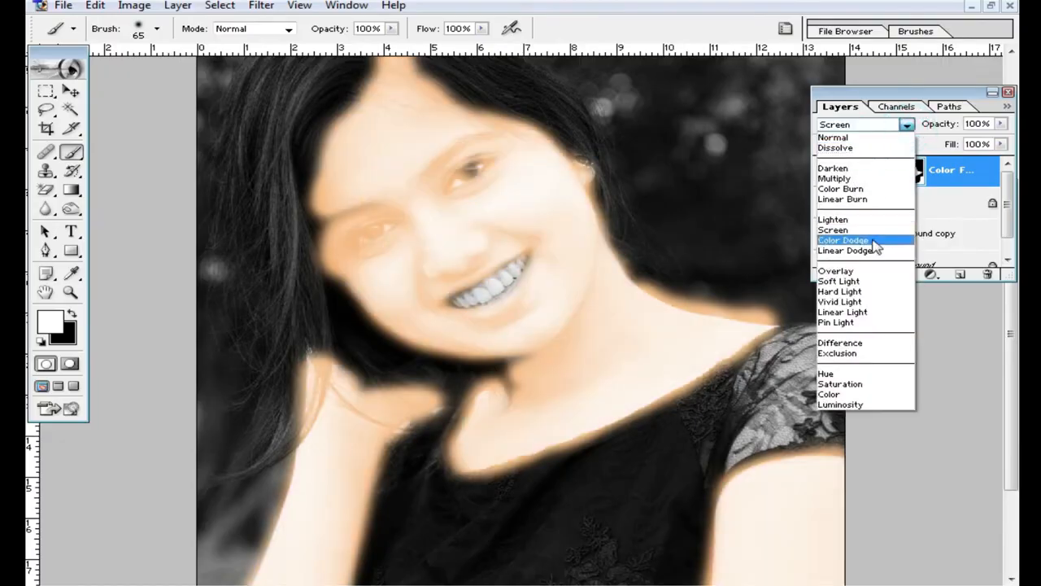
pyautogui.click(871, 240)
pyautogui.click(908, 125)
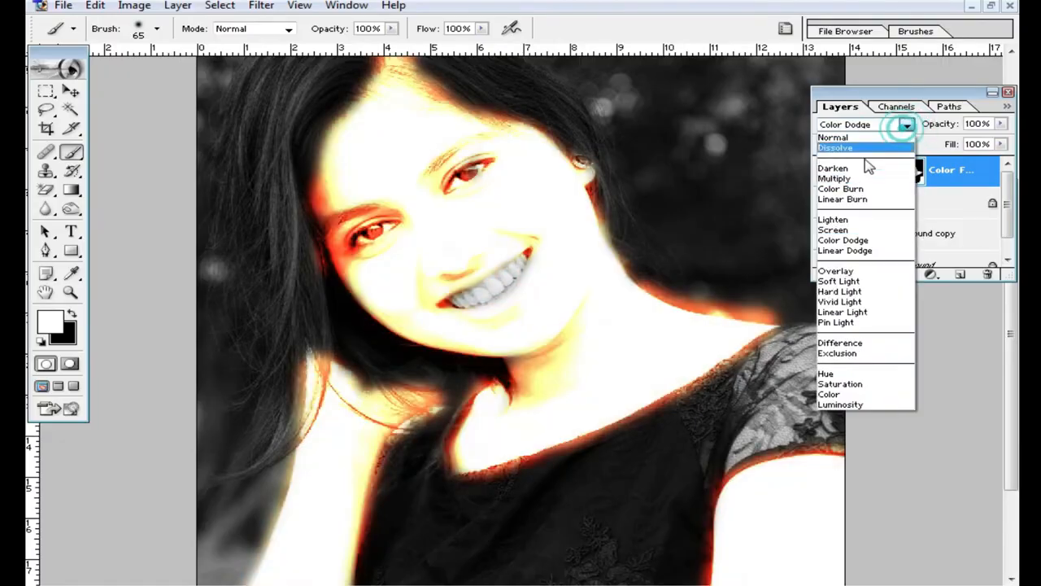
pyautogui.click(868, 249)
# Try the Overlay, Hard Light, Vivid Light, Linear Light and Pin Light blend modes on the color fill layer
pyautogui.click(908, 126)
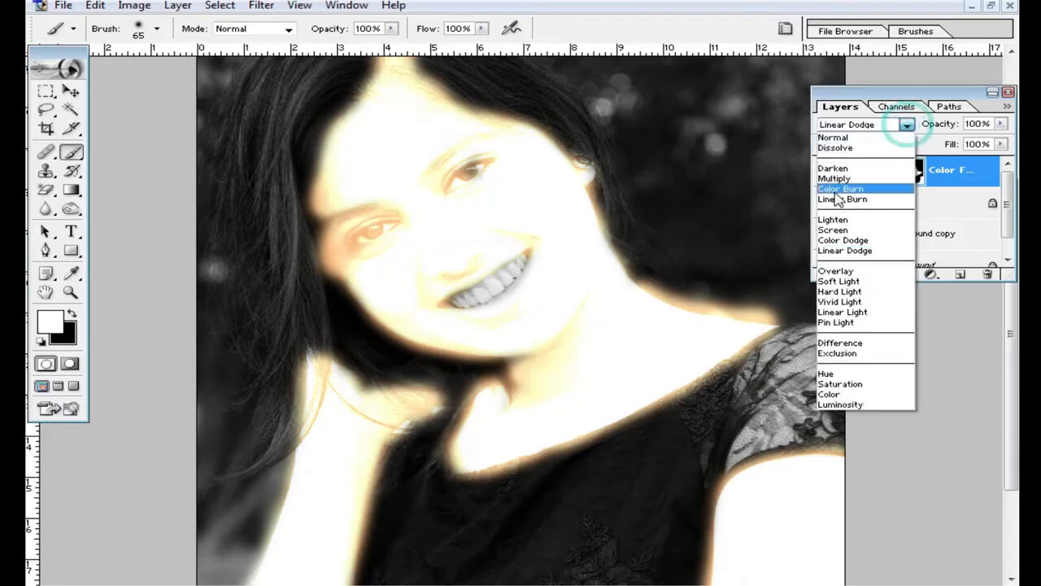
pyautogui.click(854, 266)
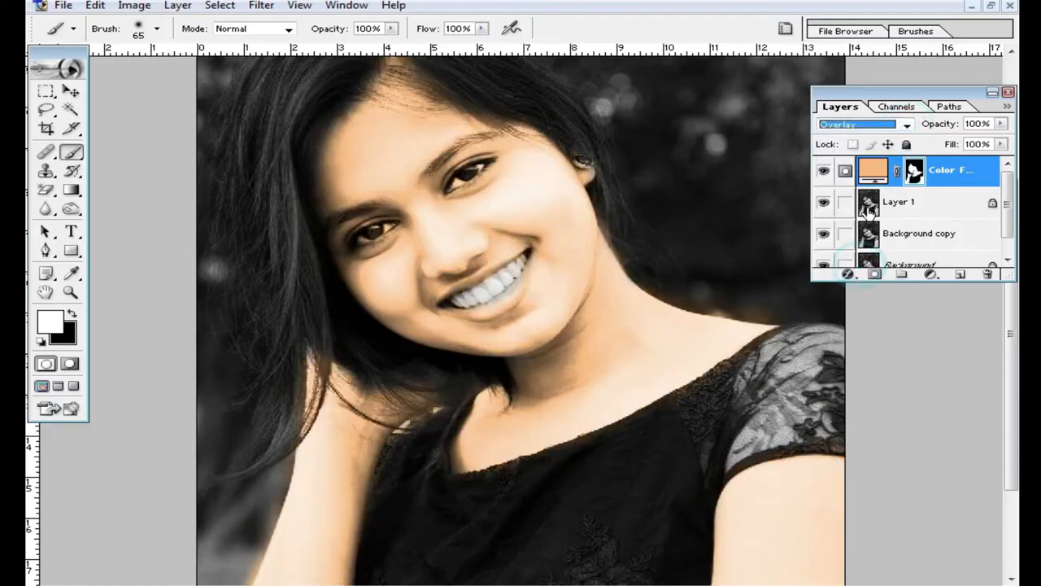
pyautogui.click(907, 126)
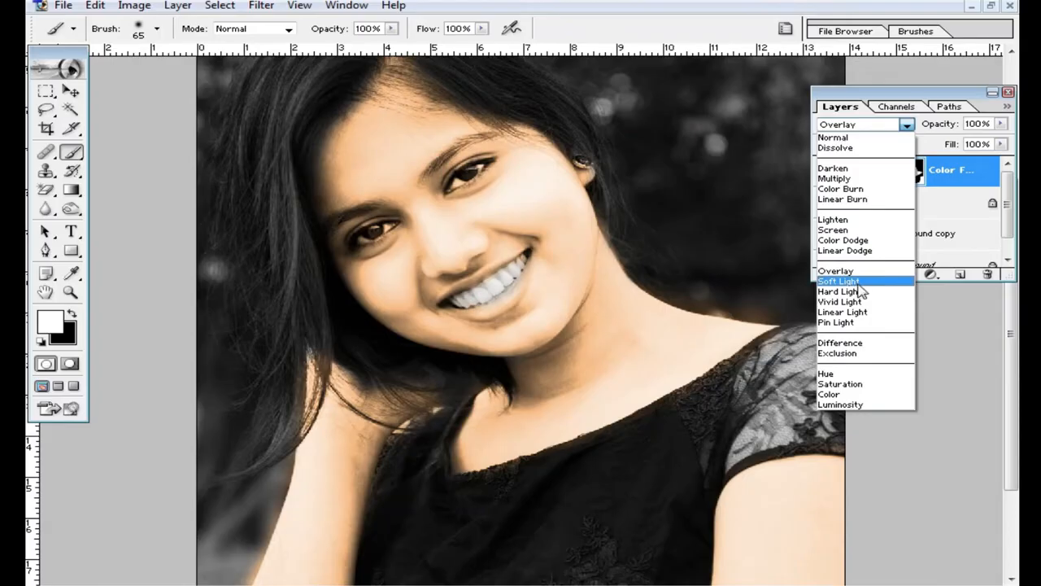
pyautogui.click(840, 291)
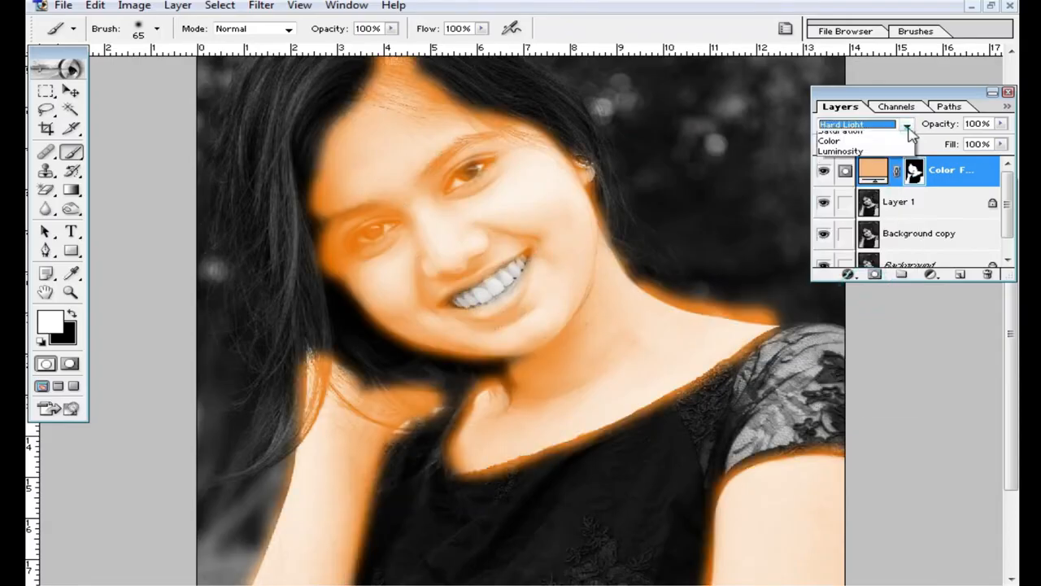
pyautogui.click(907, 126)
pyautogui.click(854, 300)
pyautogui.click(907, 126)
pyautogui.click(869, 309)
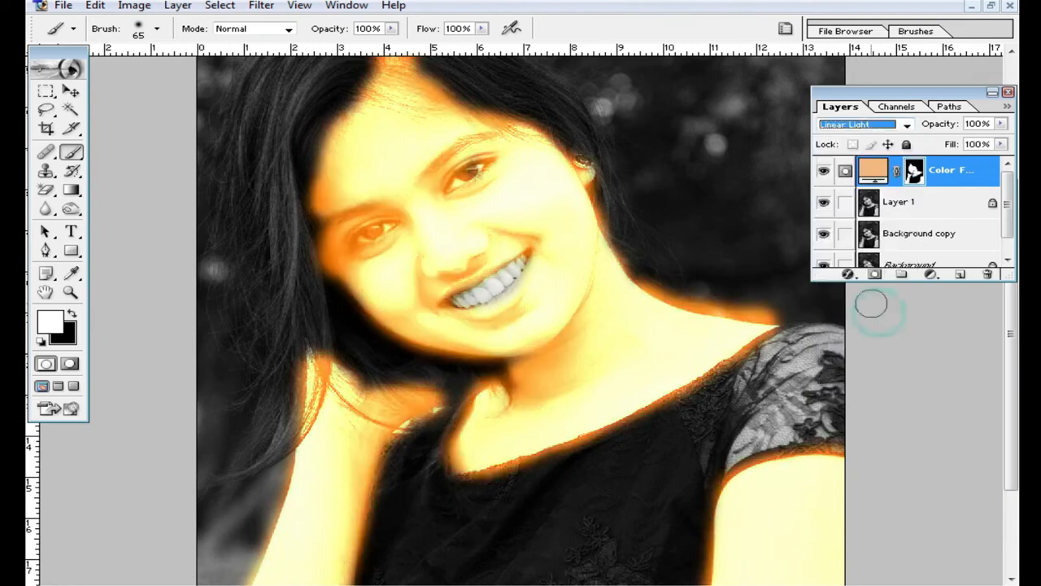
pyautogui.click(907, 126)
pyautogui.click(865, 317)
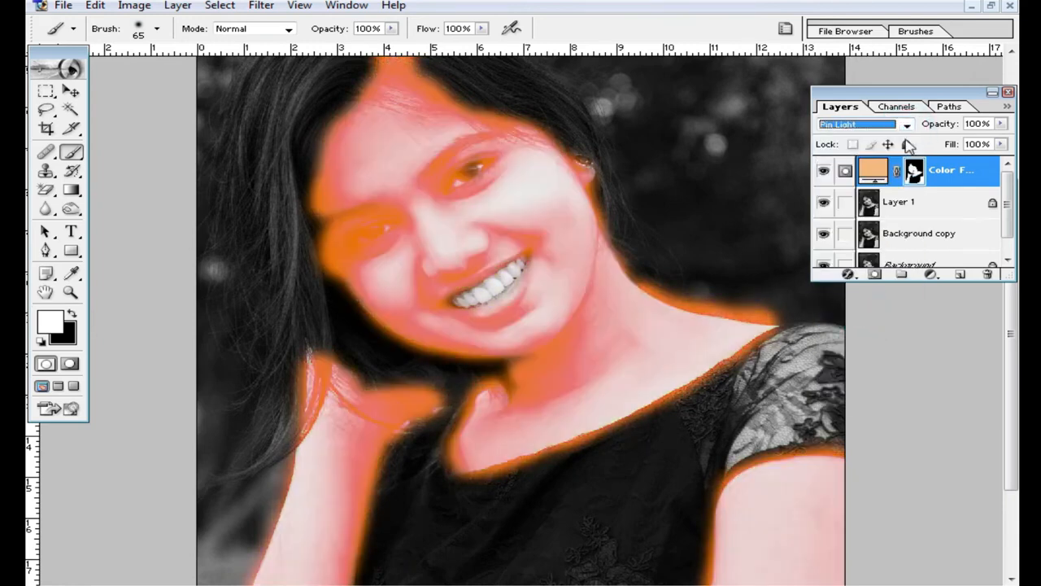
# Try the Difference and Exclusion blend modes on the color fill layer and set it back to Multiply
pyautogui.click(907, 127)
pyautogui.click(865, 340)
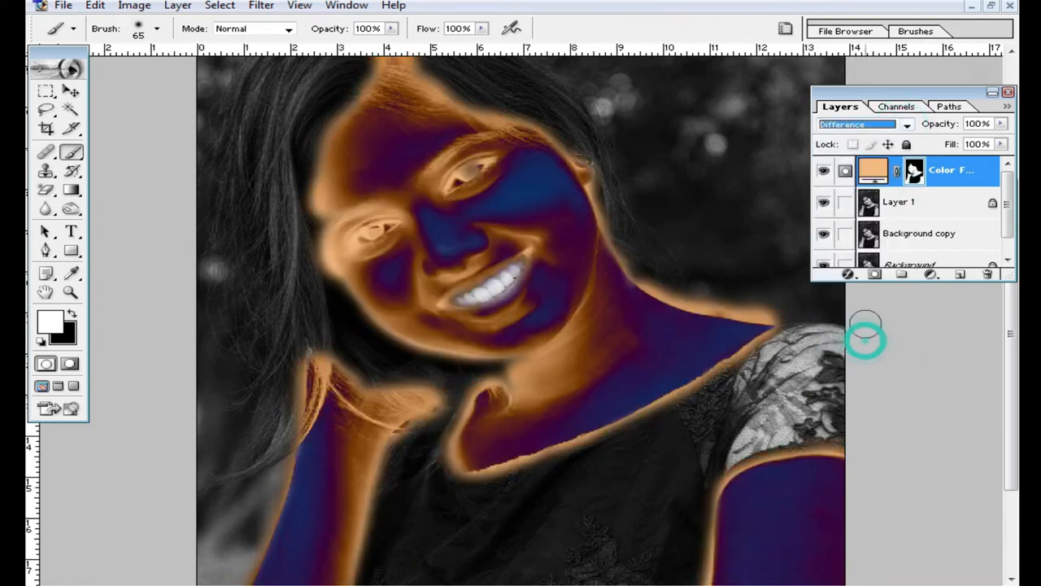
pyautogui.click(907, 126)
pyautogui.click(864, 351)
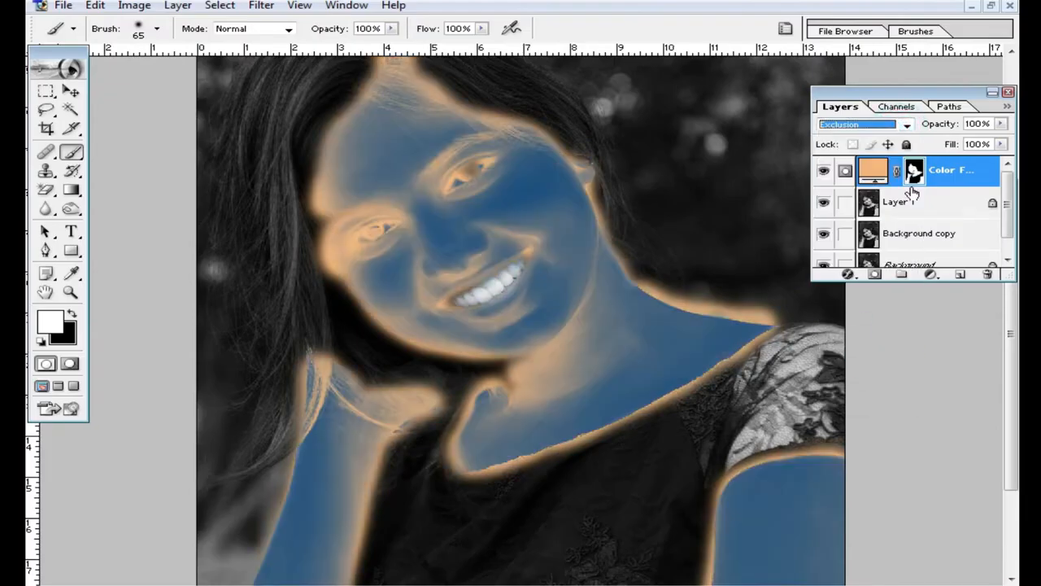
pyautogui.click(907, 126)
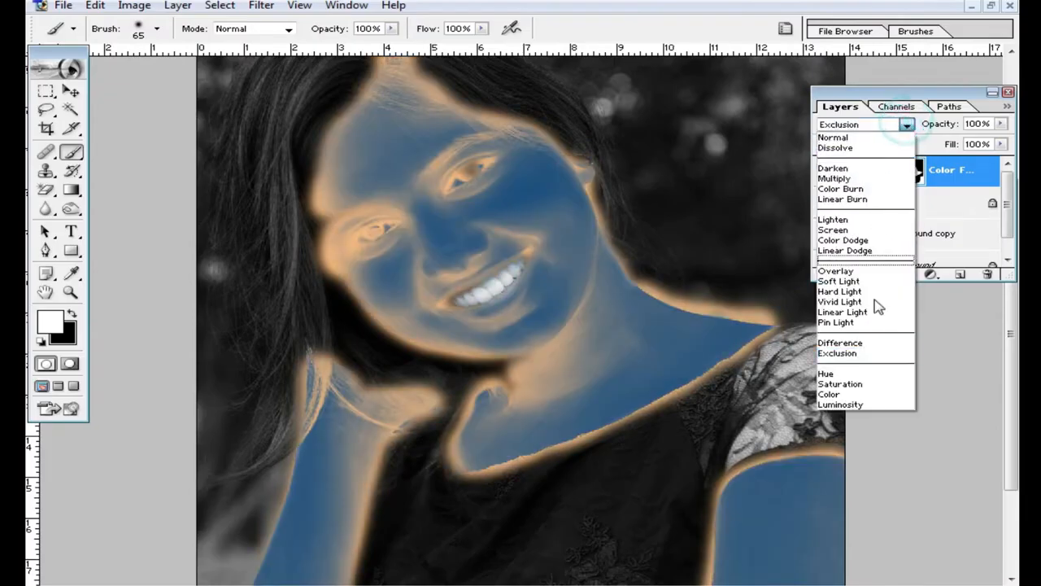
pyautogui.click(858, 176)
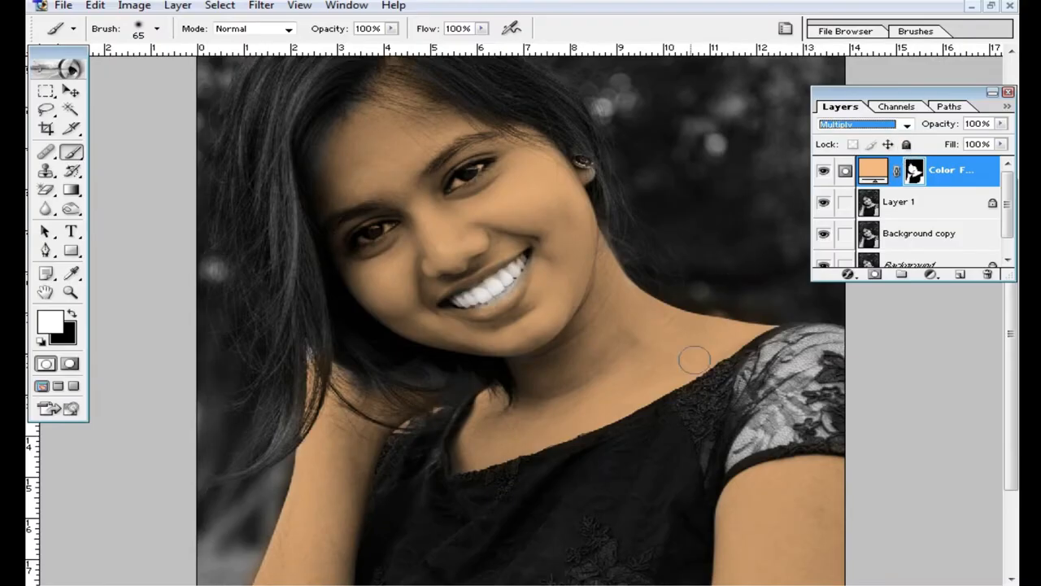
# Compare the Soft Light blend mode on the skin around the mouth and restore Multiply on the fill layer
pyautogui.click(906, 124)
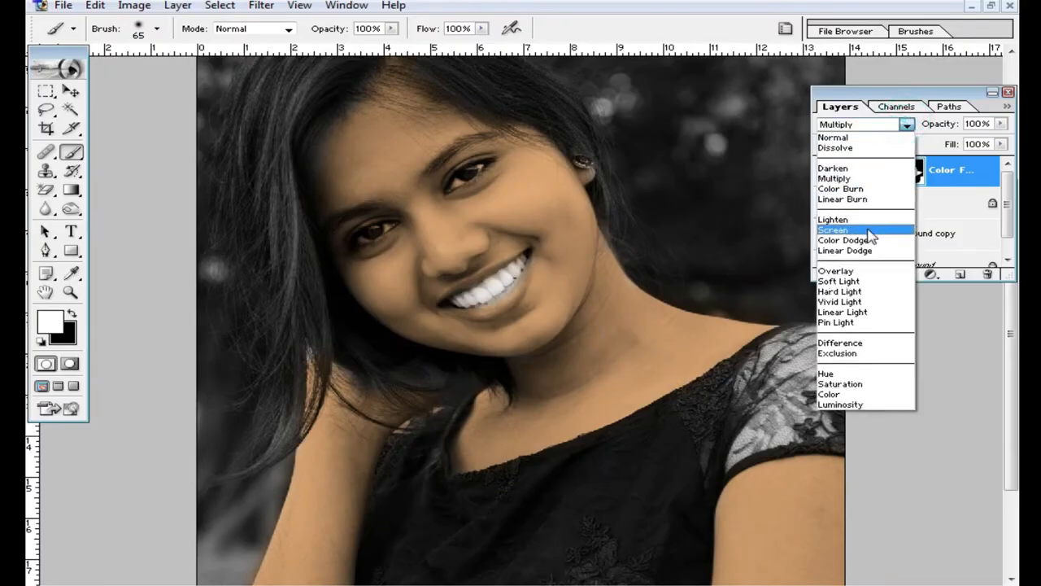
pyautogui.click(867, 278)
pyautogui.keyDown('ctrl'); pyautogui.click(535, 279); pyautogui.keyUp('ctrl')
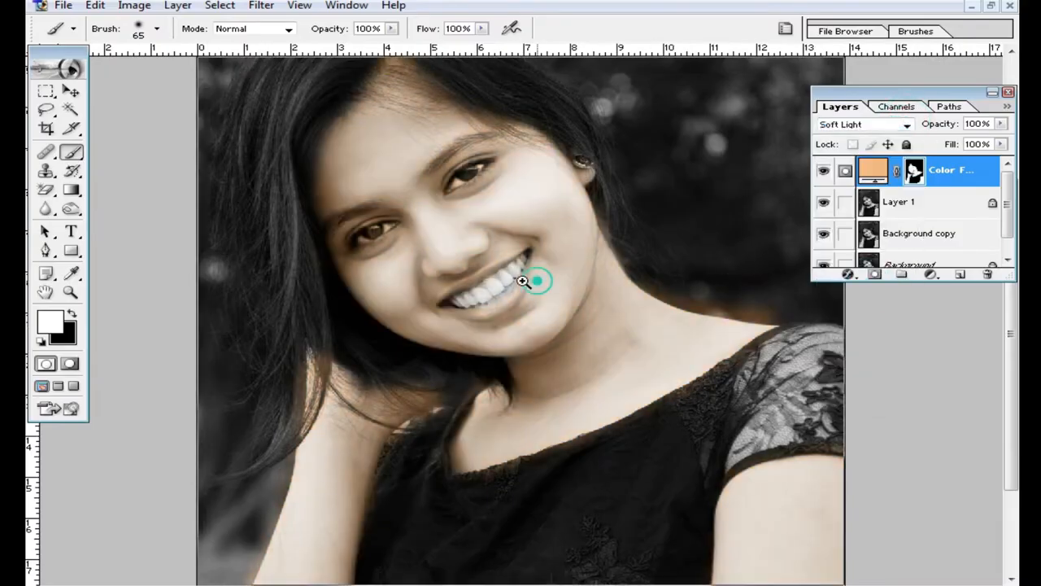
pyautogui.click(905, 126)
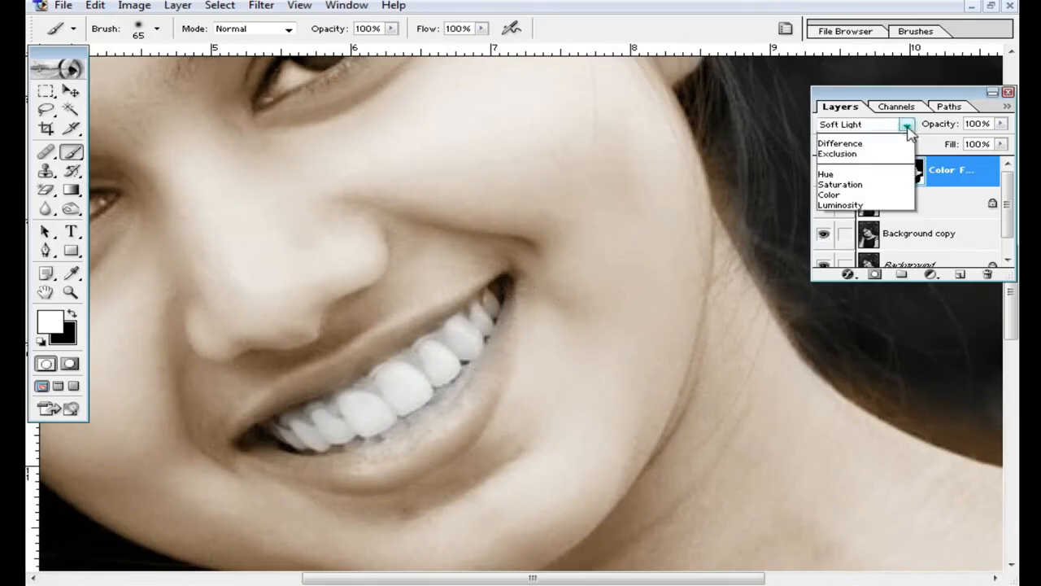
pyautogui.click(872, 176)
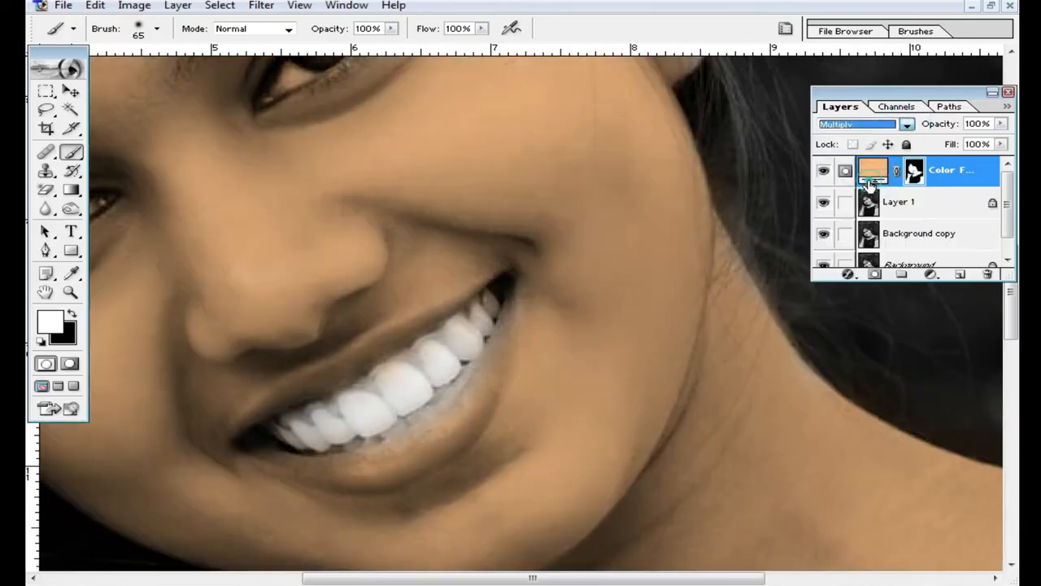
pyautogui.keyDown('alt'); pyautogui.click(581, 301); pyautogui.keyUp('alt')
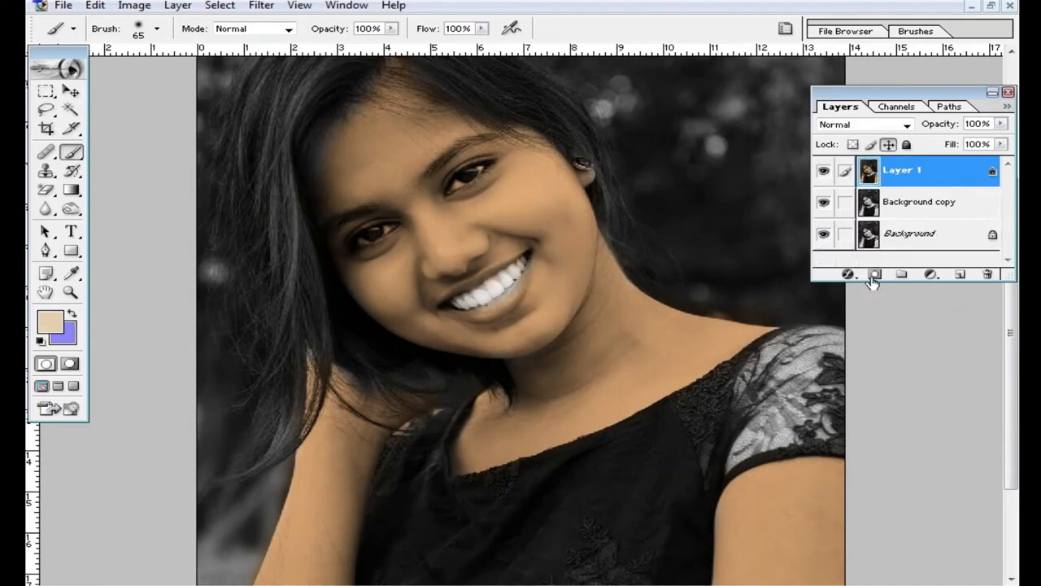
# Merge the color fill layer into Layer 1 and brighten its highlights by lowering the white input level in Levels
pyautogui.hotkey('ctrl', 'l')
pyautogui.moveTo(826, 361); pyautogui.dragTo(779, 363)
pyautogui.click(892, 238)
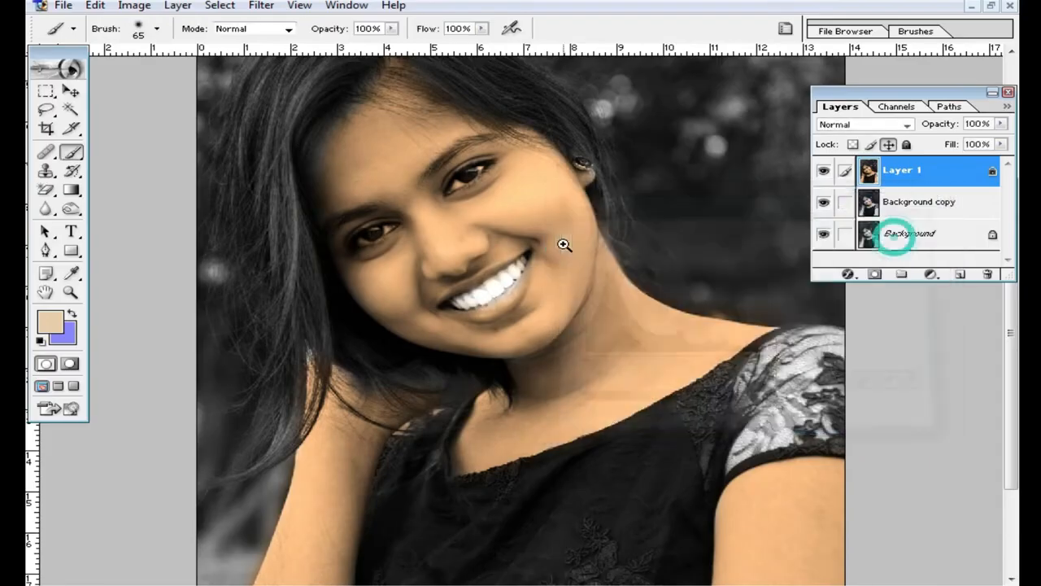
pyautogui.hotkey('ctrl', '+')
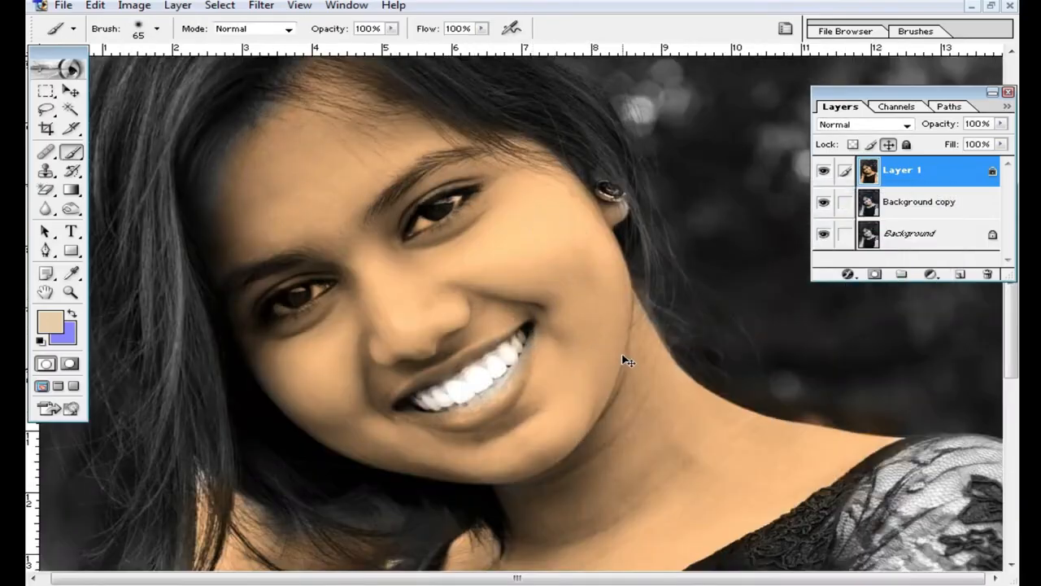
# Try shifting Layer 1's highlights toward cyan and blue with a Color Balance adjustment
pyautogui.hotkey('ctrl', 'b')
pyautogui.moveTo(646, 177); pyautogui.dragTo(728, 176)
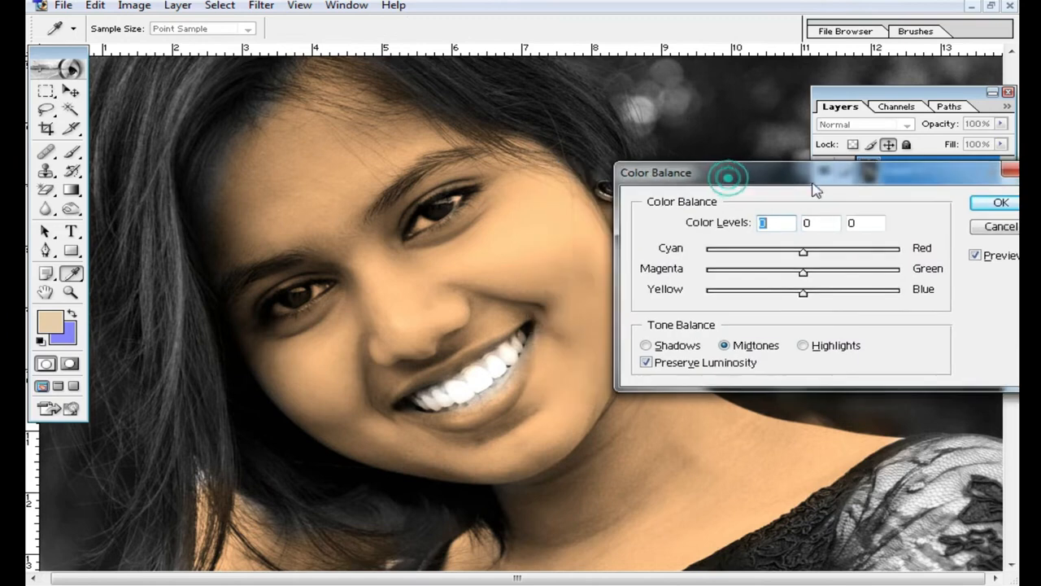
pyautogui.click(804, 344)
pyautogui.moveTo(804, 293); pyautogui.dragTo(825, 301)
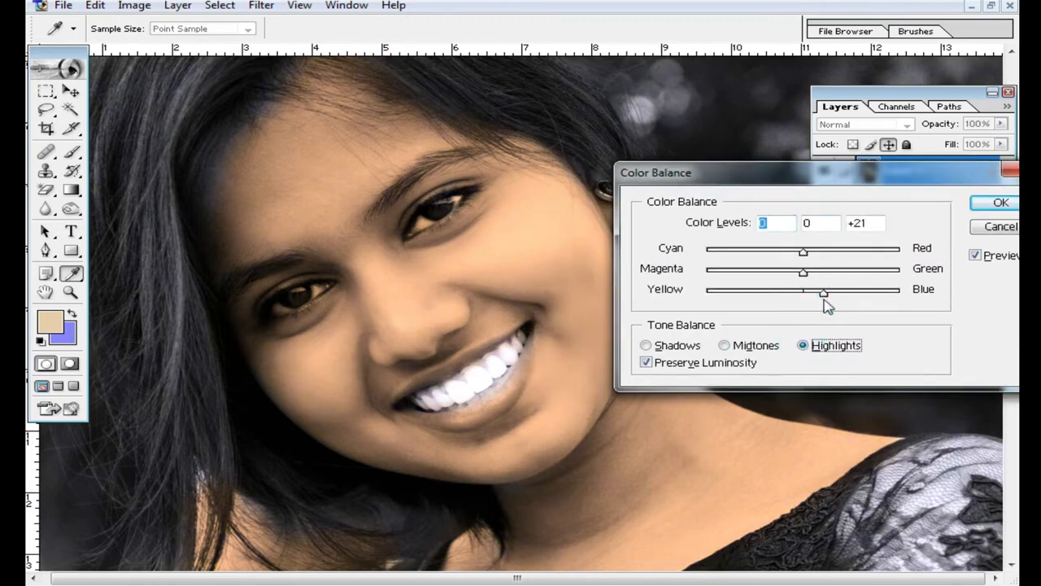
pyautogui.moveTo(803, 252); pyautogui.dragTo(778, 254)
pyautogui.moveTo(828, 299); pyautogui.dragTo(825, 298)
pyautogui.click(997, 204)
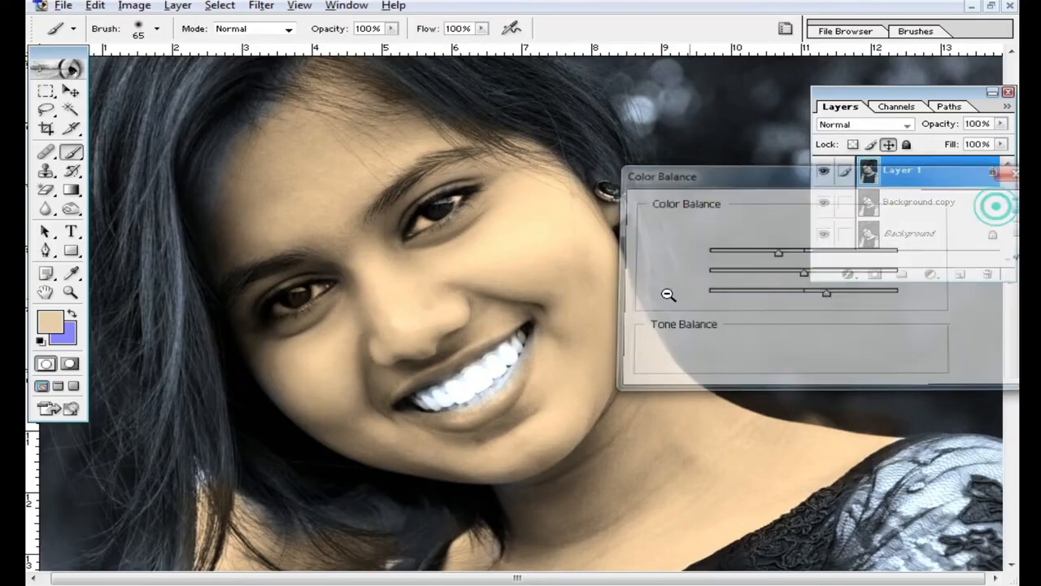
# Try Noiseware Professional noise reduction on Layer 1 with the luminance noise level raised to +12
pyautogui.keyDown('ctrl'); pyautogui.keyDown('alt'); pyautogui.click(667, 295); pyautogui.keyUp('alt'); pyautogui.keyUp('ctrl')
pyautogui.scroll(-8, 558, 361)
pyautogui.keyDown('ctrl'); pyautogui.click(581, 349); pyautogui.keyUp('ctrl')
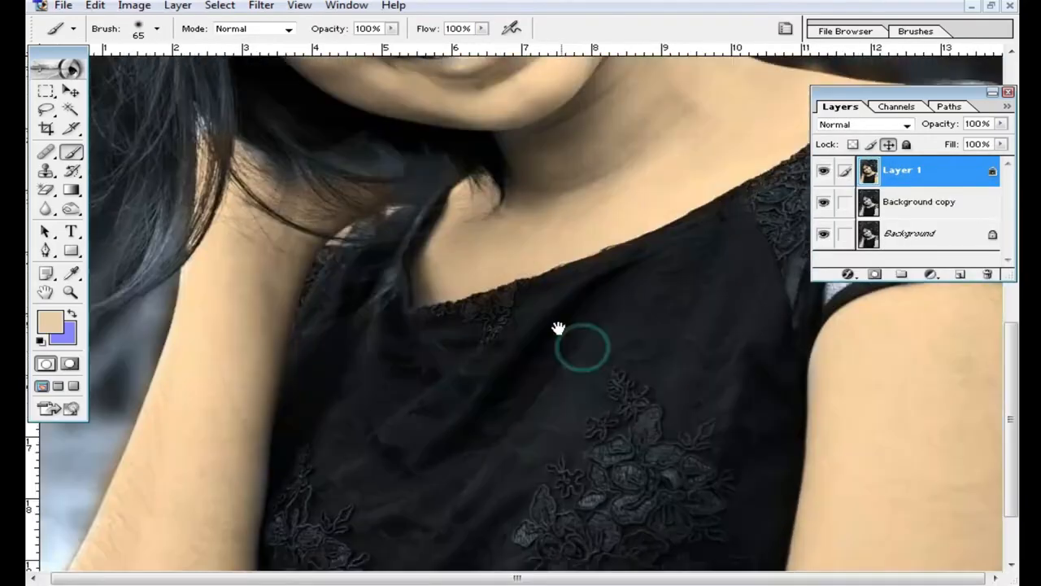
pyautogui.scroll(8, 558, 327)
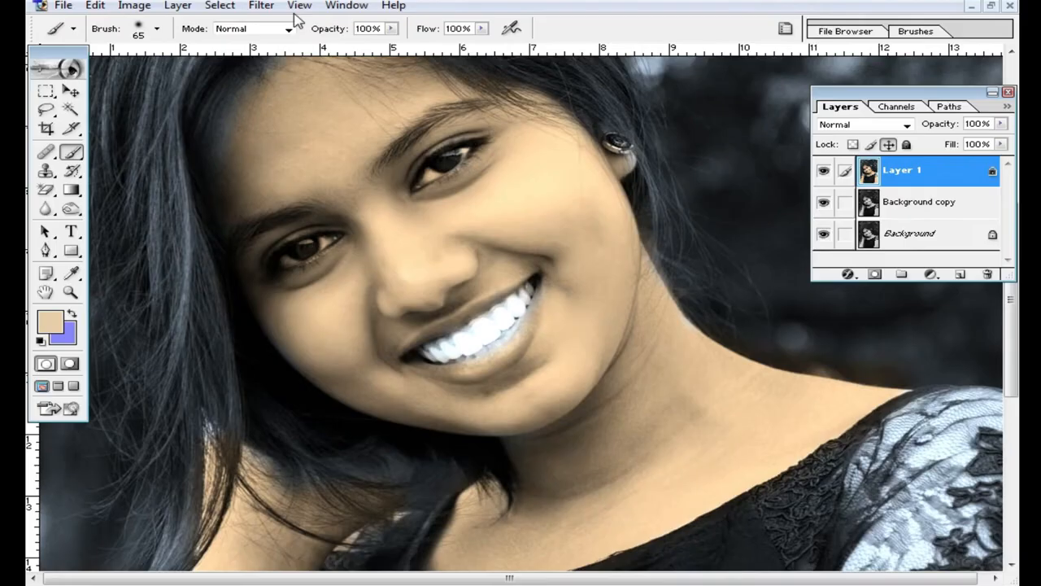
pyautogui.click(263, 7)
pyautogui.click(366, 449)
pyautogui.click(606, 455)
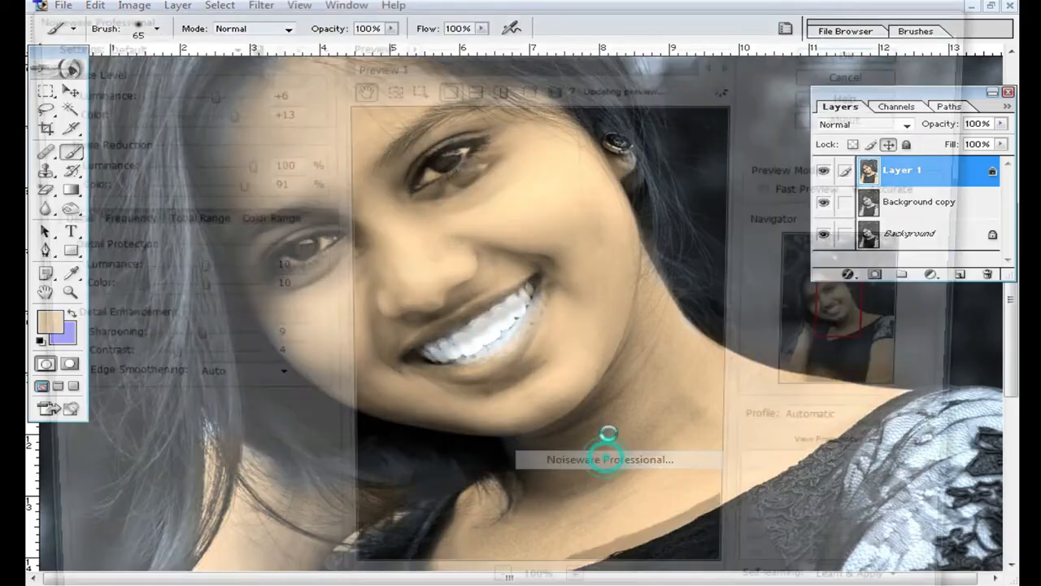
pyautogui.click(209, 92)
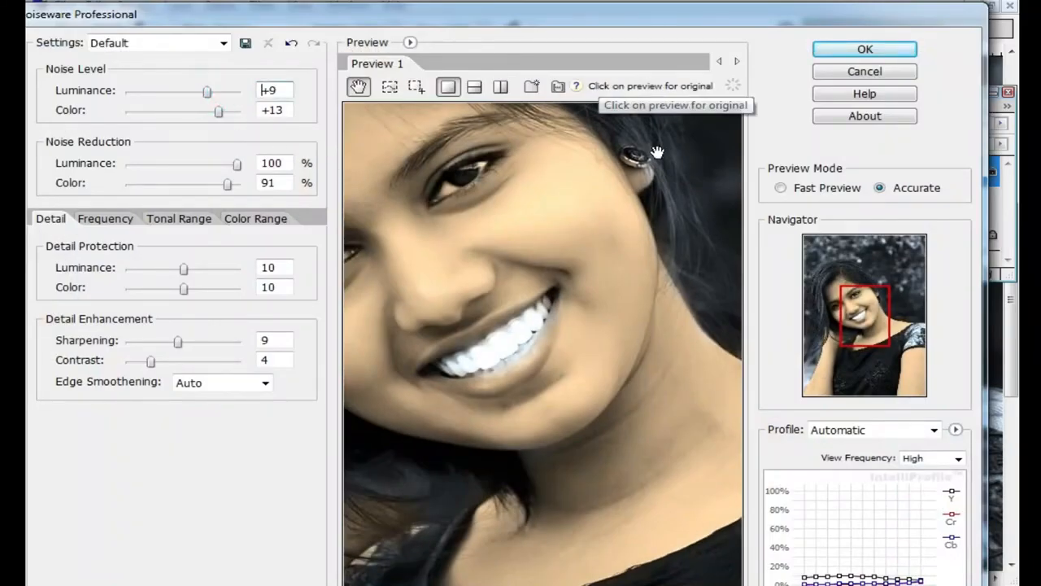
pyautogui.moveTo(218, 99); pyautogui.dragTo(222, 98)
pyautogui.click(864, 49)
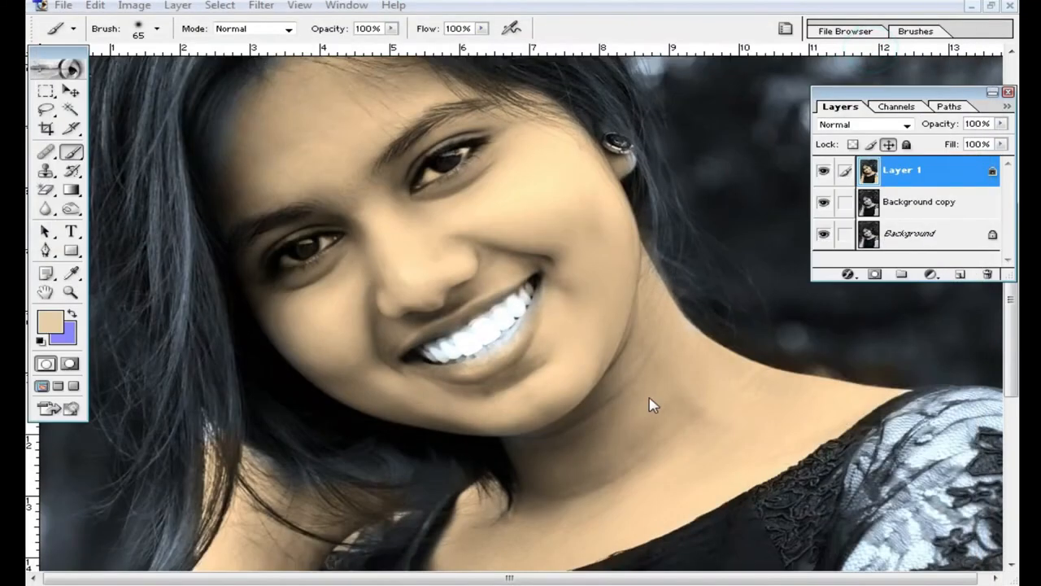
# Compare the colorized portrait with the black-and-white original by hiding and showing Layer 1
pyautogui.keyDown('alt'); pyautogui.click(616, 356); pyautogui.keyUp('alt')
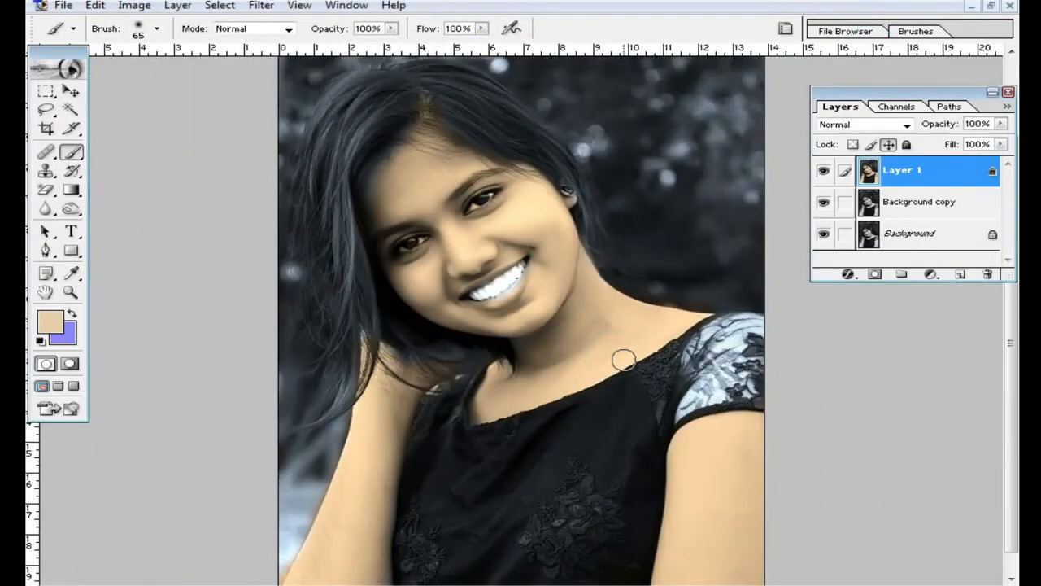
pyautogui.scroll(-1, 627, 367)
pyautogui.click(824, 170)
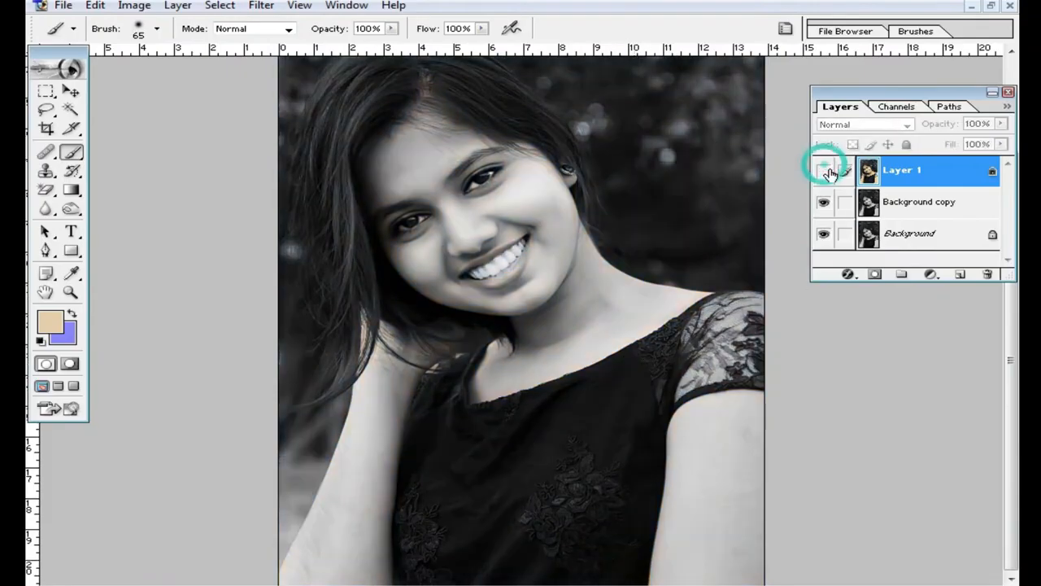
pyautogui.click(824, 173)
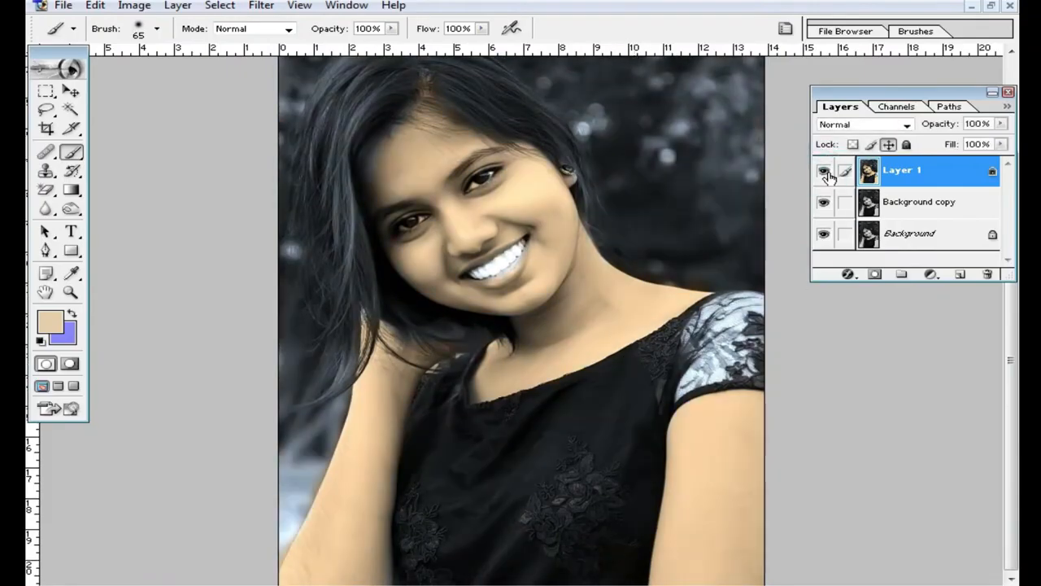
# Try the Soft Light blend mode on Layer 1 and compare the face with the layer hidden and shown
pyautogui.click(906, 124)
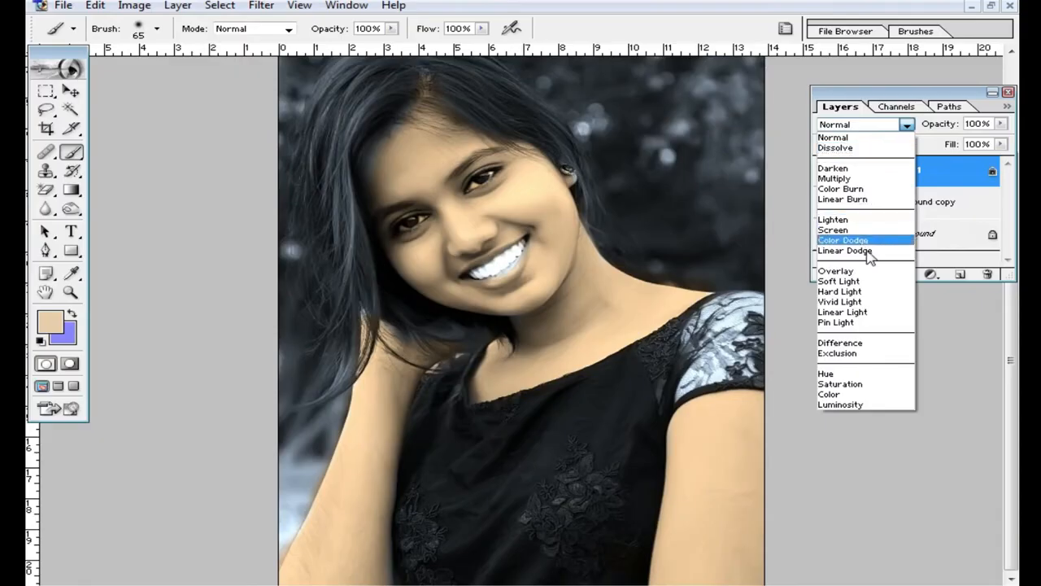
pyautogui.click(861, 282)
pyautogui.keyDown('ctrl'); pyautogui.click(525, 270); pyautogui.keyUp('ctrl')
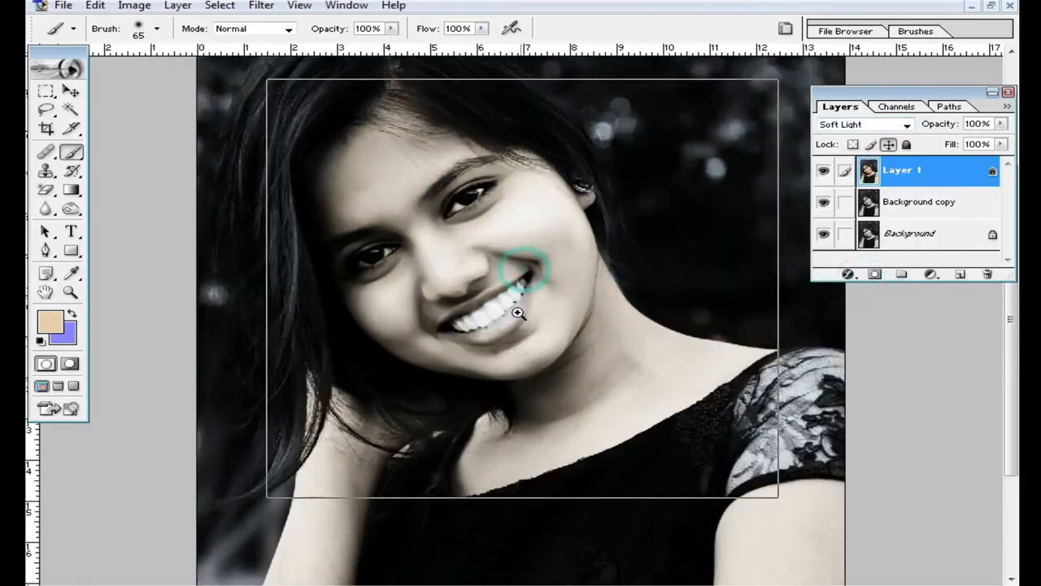
pyautogui.keyDown('ctrl'); pyautogui.click(518, 284); pyautogui.keyUp('ctrl')
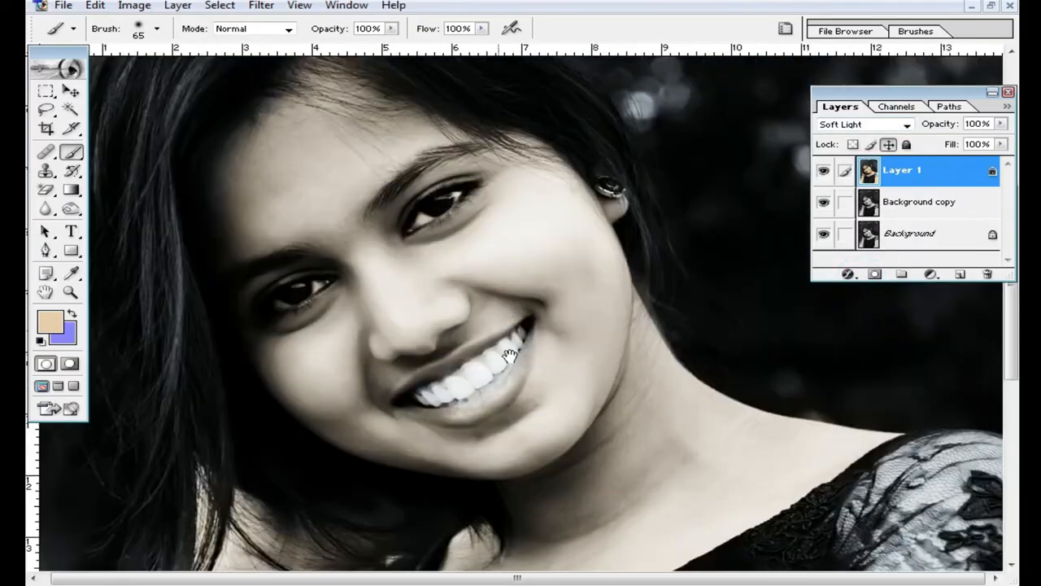
pyautogui.click(823, 172)
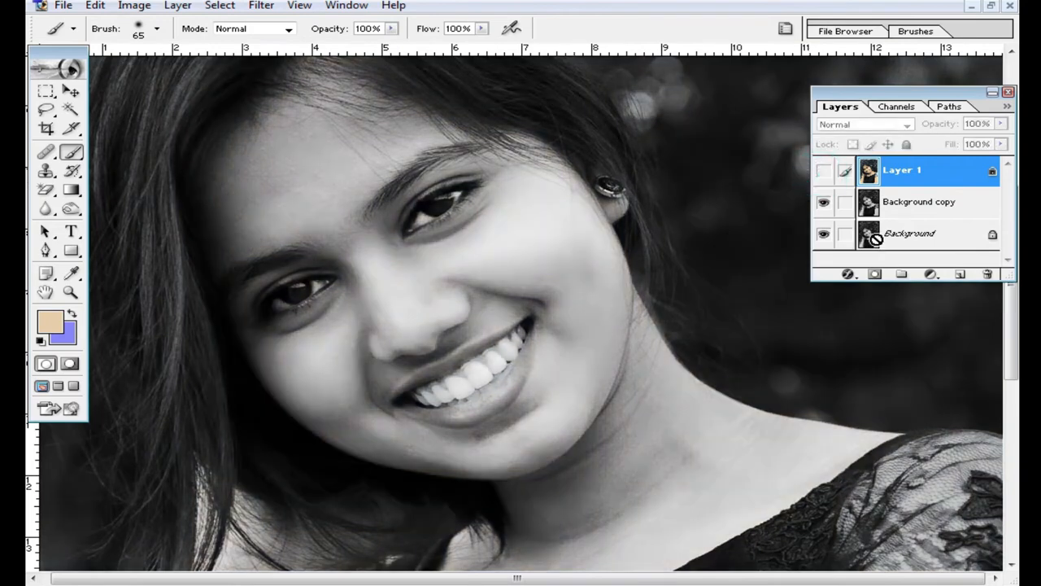
pyautogui.click(824, 171)
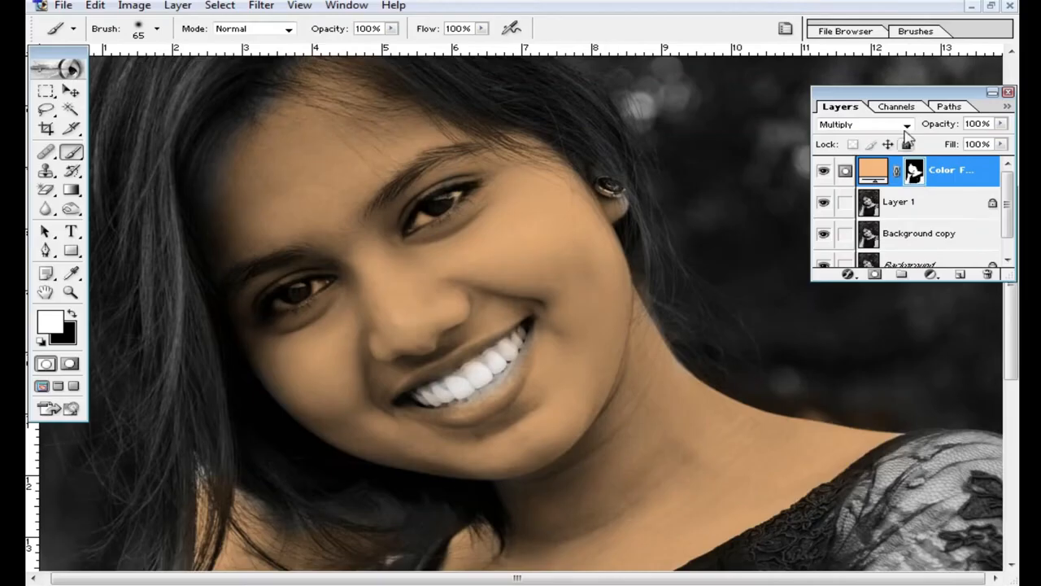
# Set the color fill layer to Soft Light and change its fill to a more saturated orange
pyautogui.click(906, 126)
pyautogui.click(899, 279)
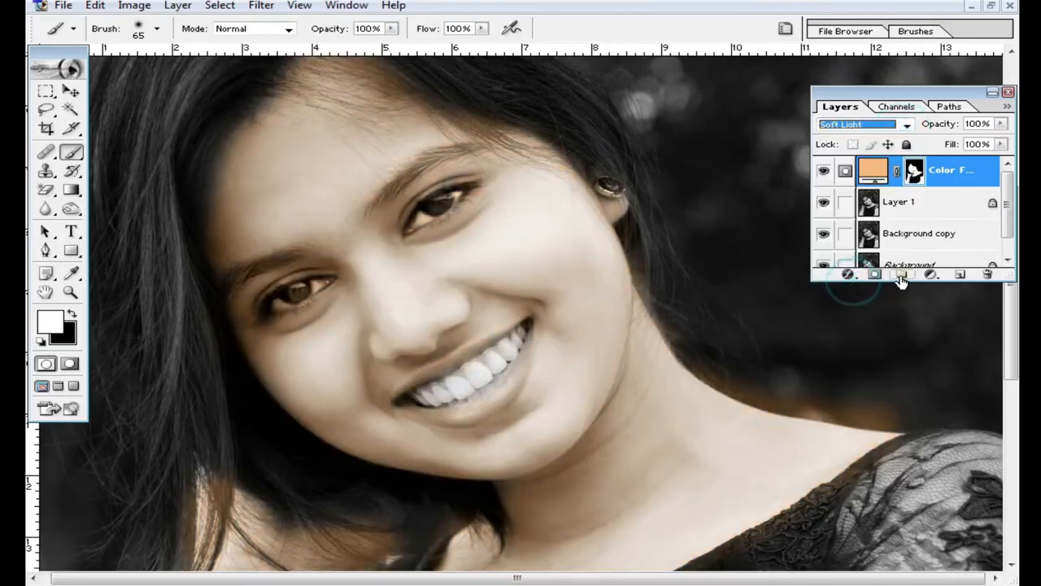
pyautogui.doubleClick(875, 167)
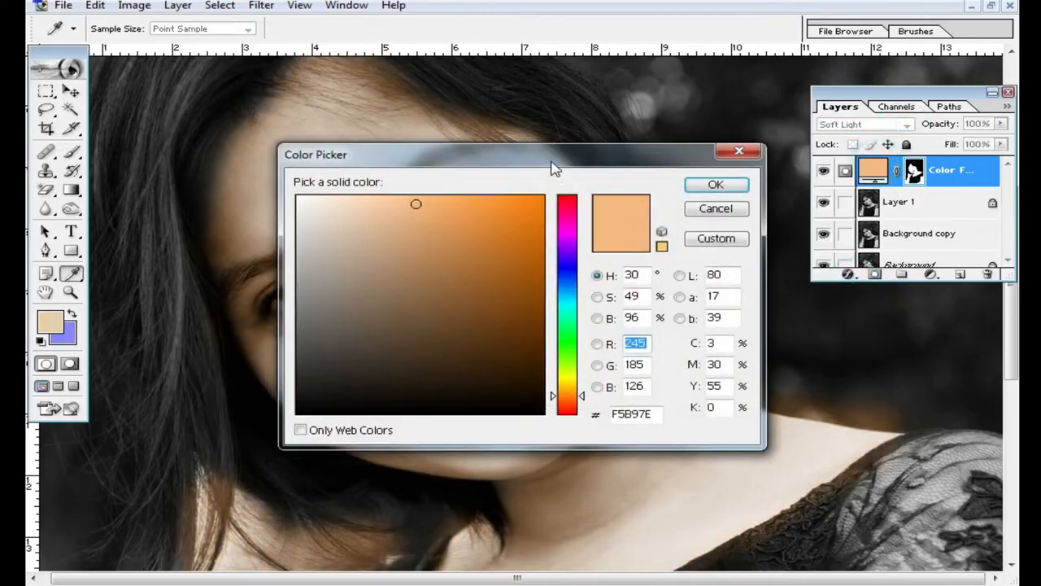
pyautogui.moveTo(553, 167); pyautogui.dragTo(750, 244)
pyautogui.moveTo(658, 296); pyautogui.dragTo(686, 290)
pyautogui.moveTo(740, 240); pyautogui.dragTo(832, 333)
pyautogui.moveTo(829, 379); pyautogui.dragTo(815, 205)
pyautogui.moveTo(787, 263)
pyautogui.mouseDown()
pyautogui.moveTo(784, 252)
pyautogui.moveTo(802, 257)
pyautogui.moveTo(767, 259)
pyautogui.mouseUp()
pyautogui.click(965, 229)
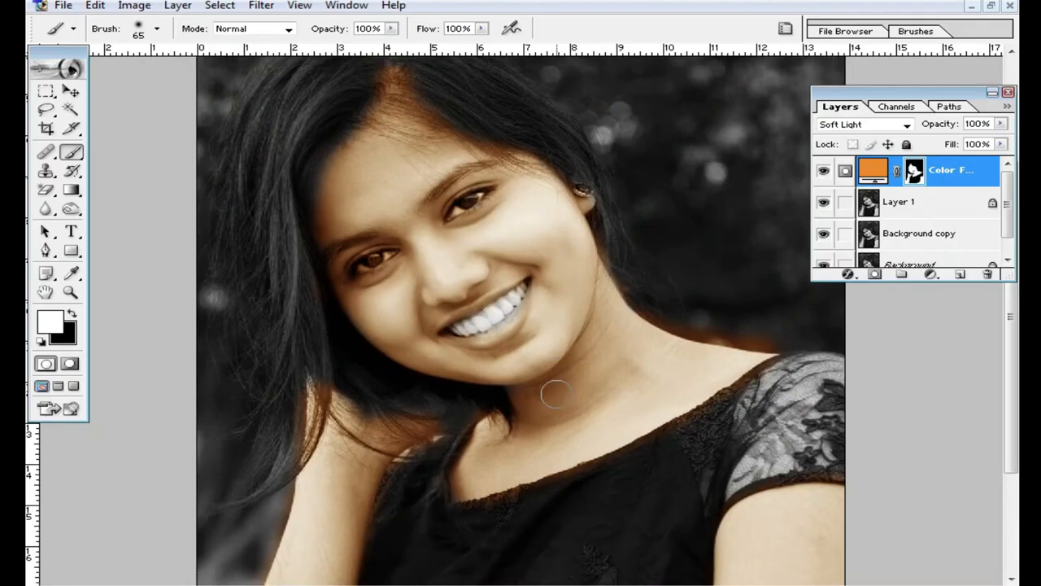
# Merge the orange color fill layer into Layer 1 and reduce its noise with Noiseware Professional at the current settings
pyautogui.scroll(-1, 570, 367)
pyautogui.keyDown('ctrl'); pyautogui.click(528, 265); pyautogui.keyUp('ctrl')
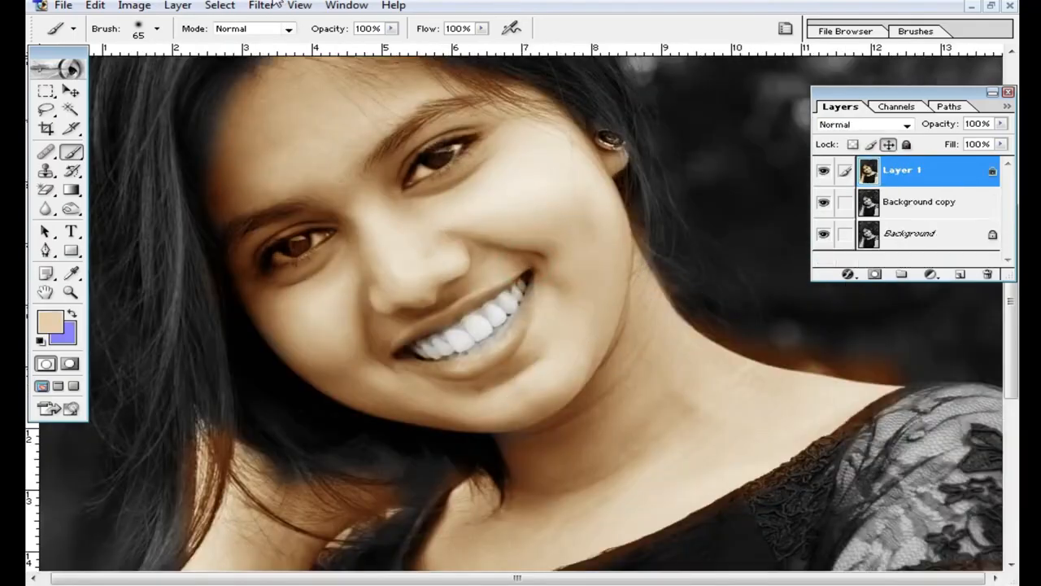
pyautogui.click(261, 5)
pyautogui.moveTo(363, 470)
pyautogui.click(594, 460)
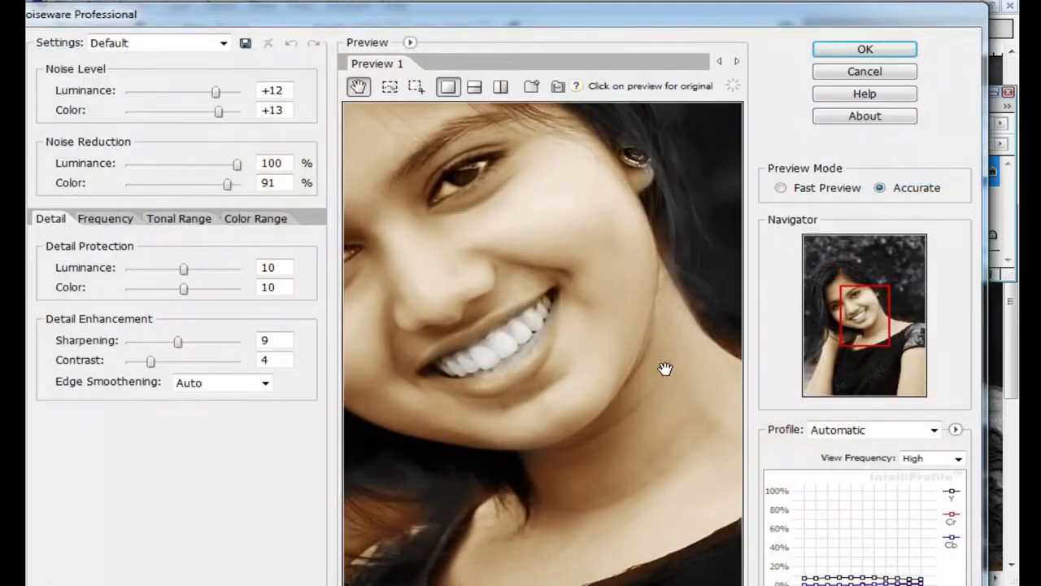
pyautogui.click(865, 50)
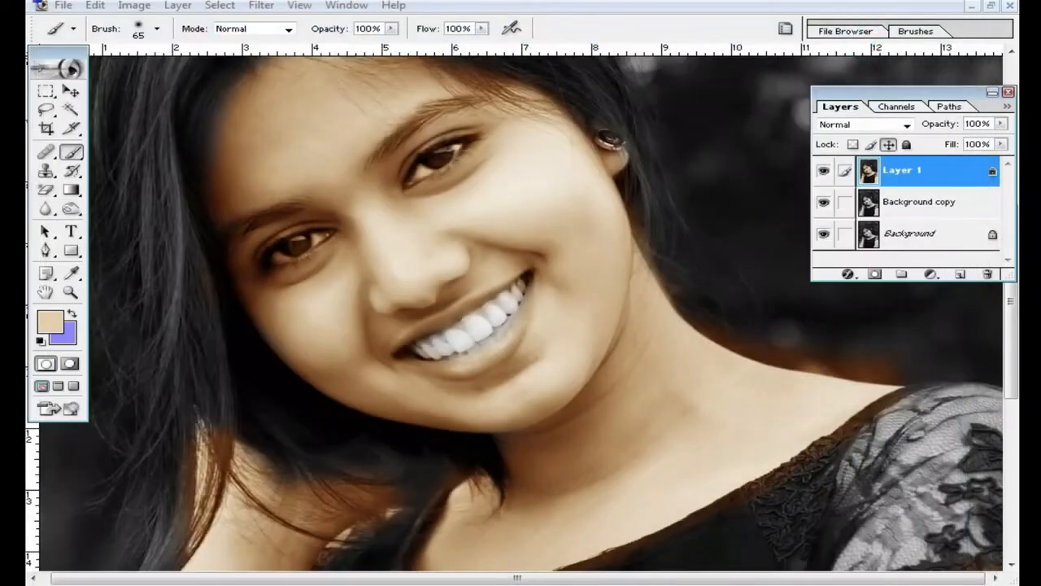
# Add a solid color fill layer above Layer 1 in the web-safe brown 996600
pyautogui.keyDown('ctrl'); pyautogui.click(604, 342); pyautogui.keyUp('ctrl')
pyautogui.moveTo(445, 376); pyautogui.dragTo(557, 361)
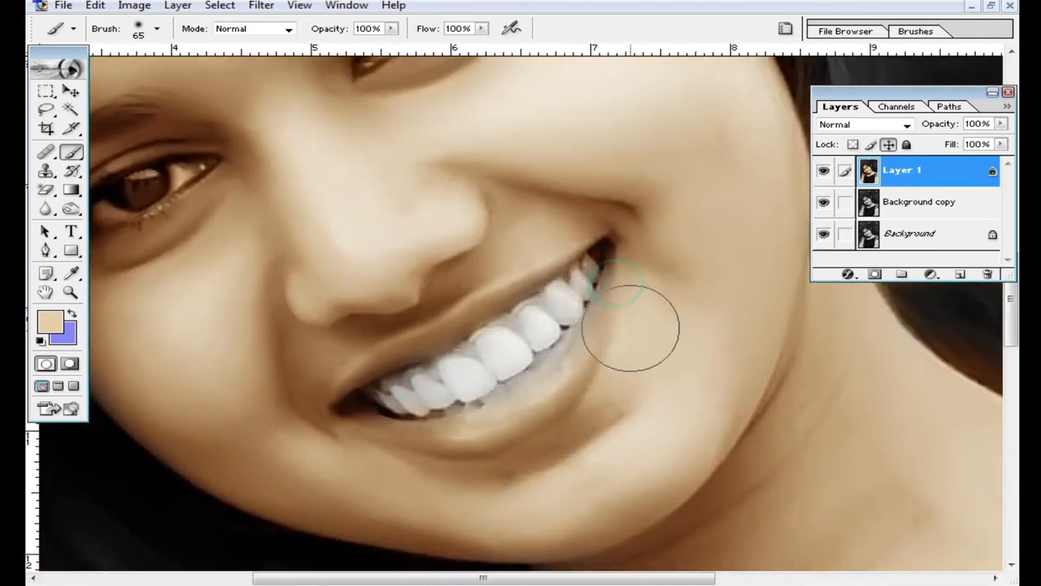
pyautogui.click(932, 274)
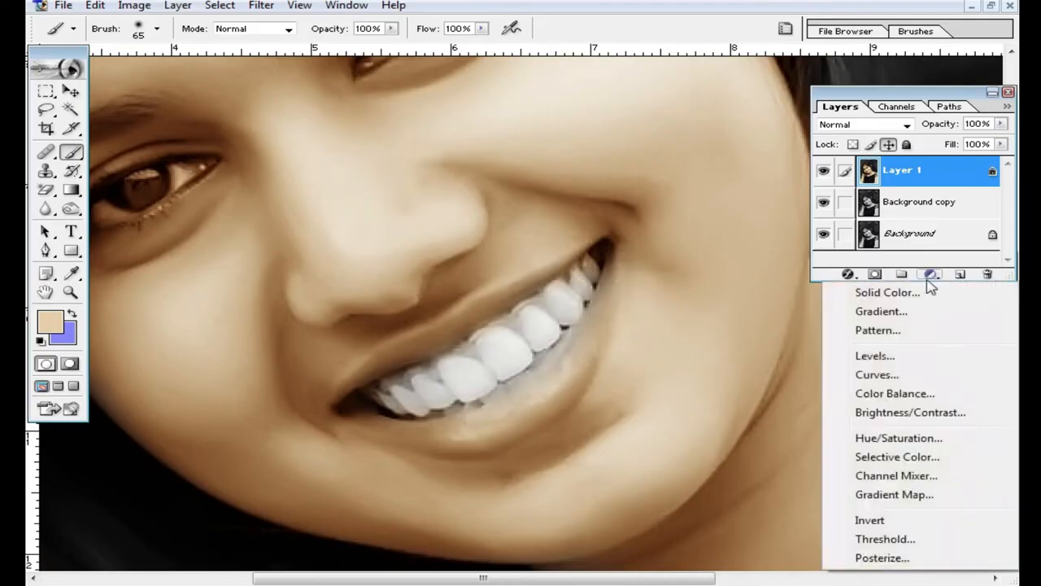
pyautogui.click(915, 295)
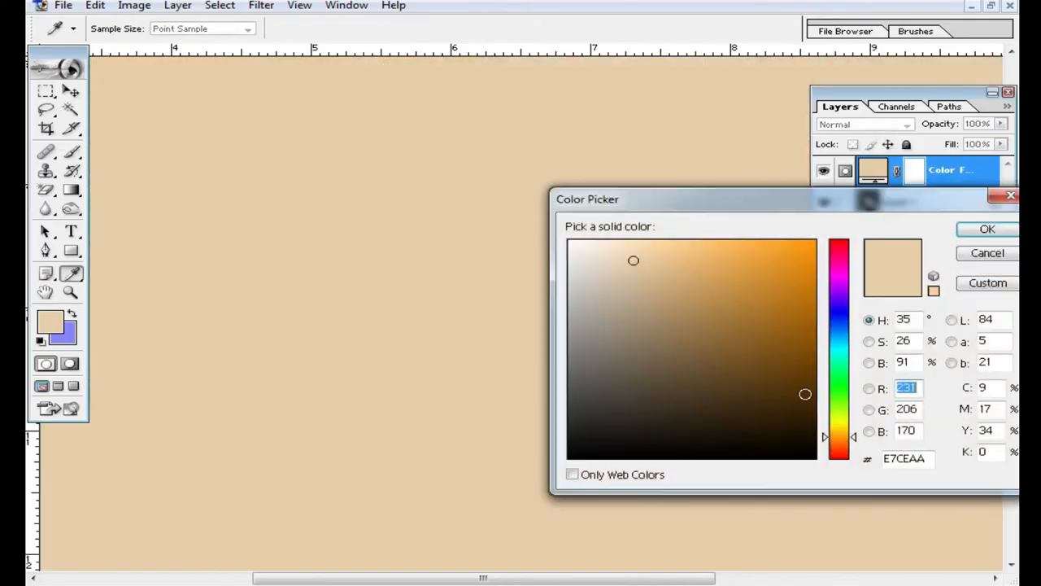
pyautogui.click(802, 369)
pyautogui.click(800, 342)
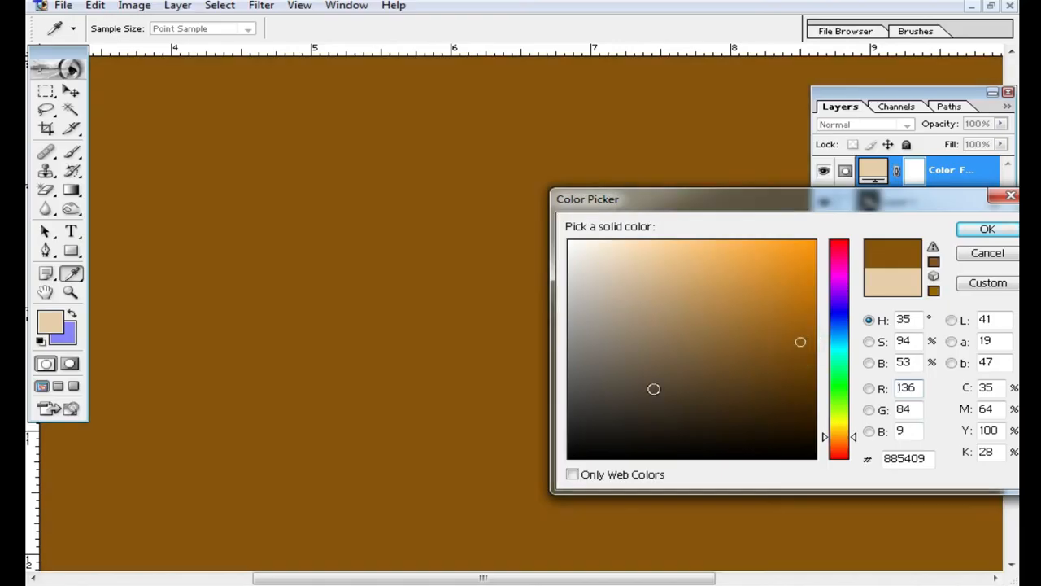
pyautogui.click(573, 475)
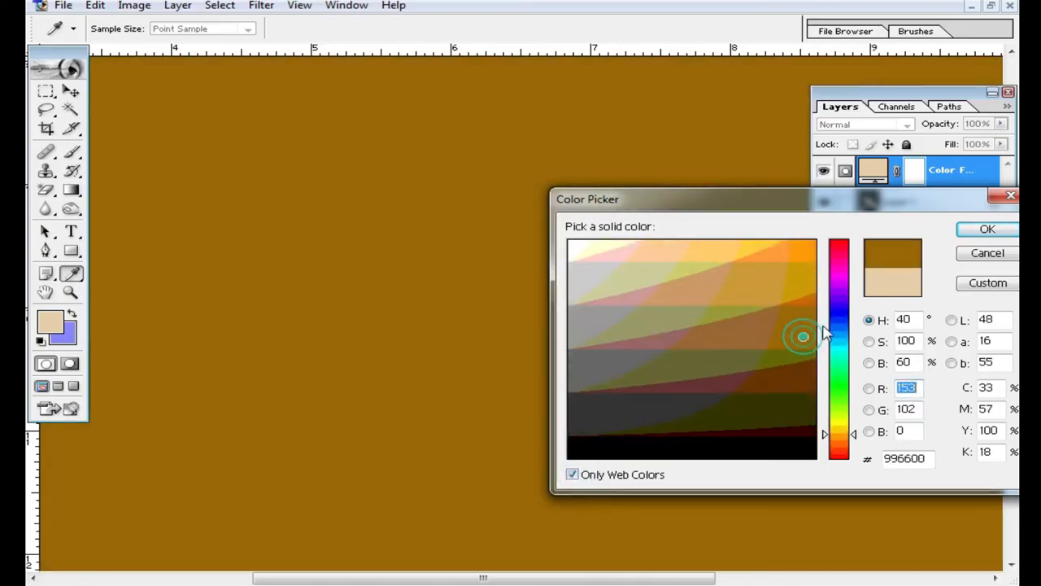
pyautogui.click(987, 230)
# Invert the brown fill layer's mask to black and set the brush size to 16 for painting the lips in white
pyautogui.press('b')
pyautogui.press('d')
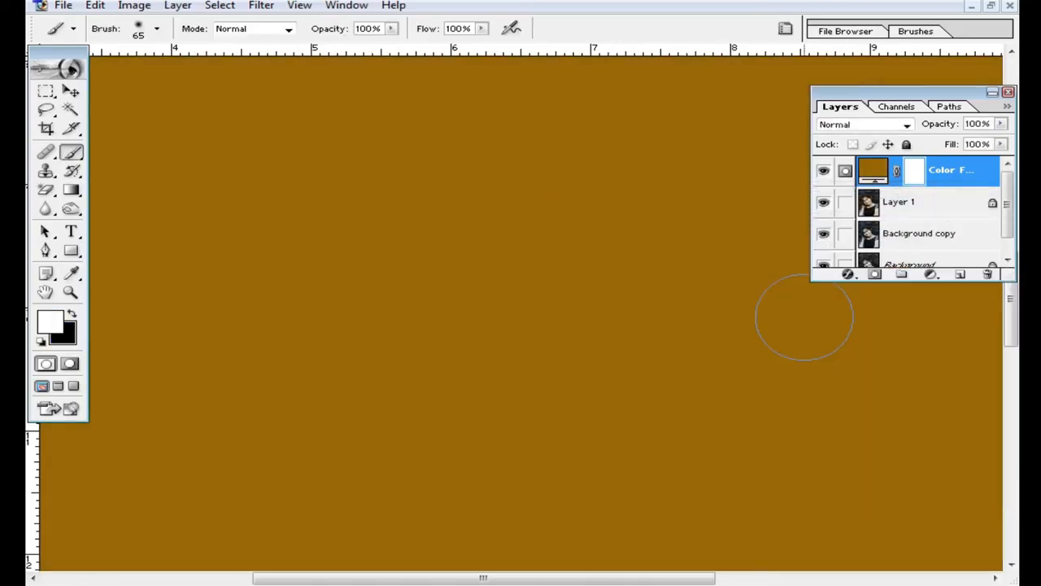
pyautogui.hotkey('ctrl', 'i')
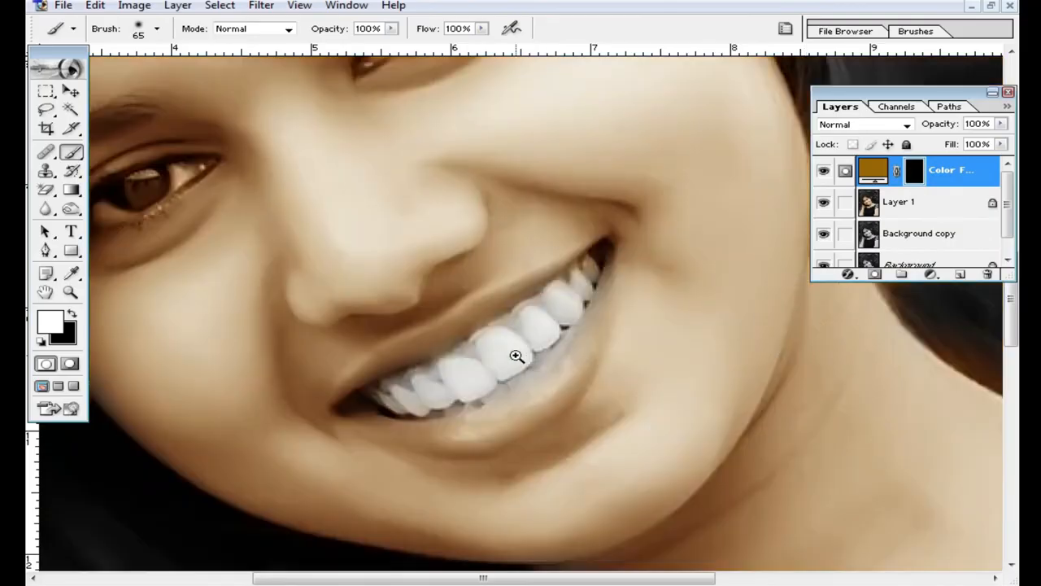
pyautogui.keyDown('ctrl'); pyautogui.click(563, 348); pyautogui.keyUp('ctrl')
pyautogui.rightClick(628, 305)
pyautogui.click(639, 309)
pyautogui.click(577, 318)
pyautogui.moveTo(587, 262); pyautogui.dragTo(639, 160)
# Try the Screen blend mode on Color Fill 1 and Soft Light on the Background copy layer
pyautogui.click(906, 124)
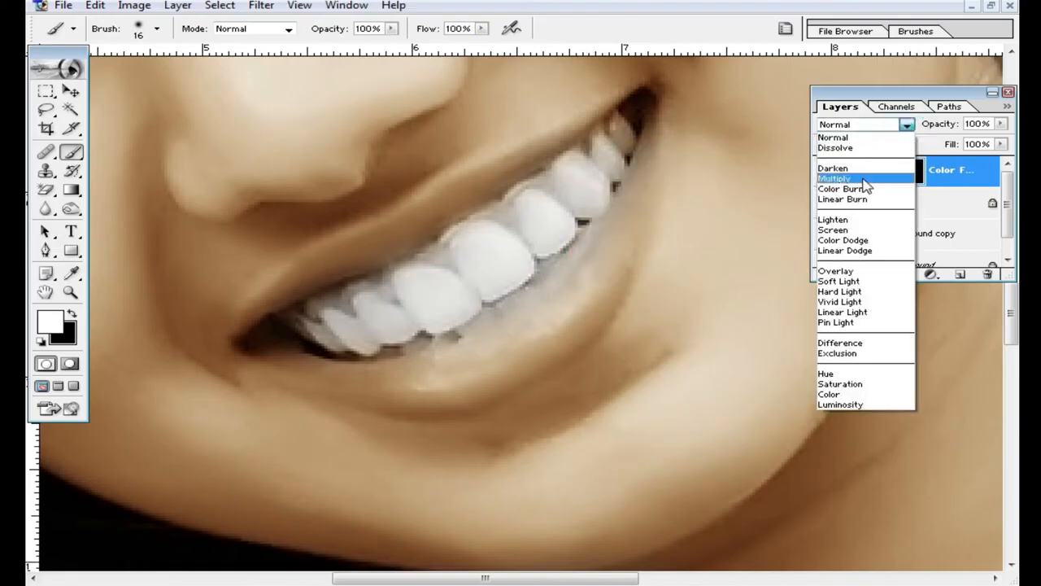
pyautogui.click(861, 233)
pyautogui.click(861, 233)
pyautogui.click(906, 125)
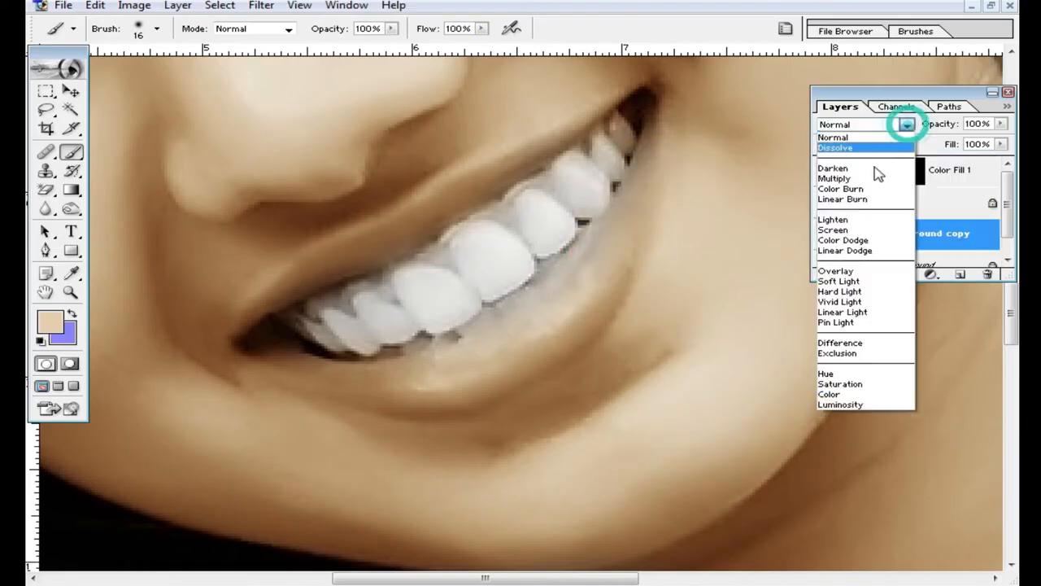
pyautogui.click(851, 281)
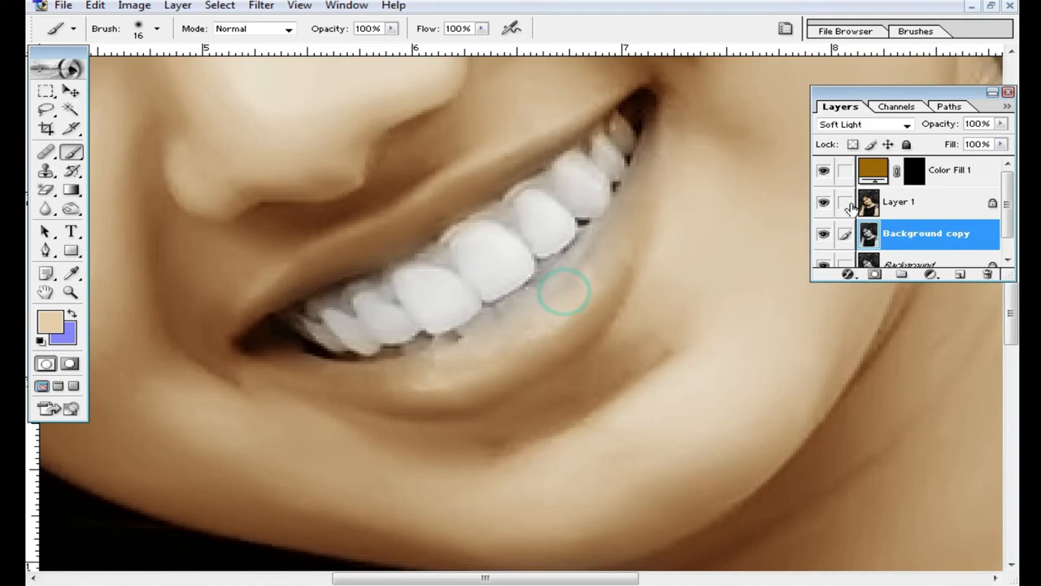
# Try painting the lower lip on Layer 1 and on Color Fill 1, and undo back to the fill layer in Normal mode
pyautogui.click(899, 203)
pyautogui.moveTo(618, 213); pyautogui.dragTo(482, 334)
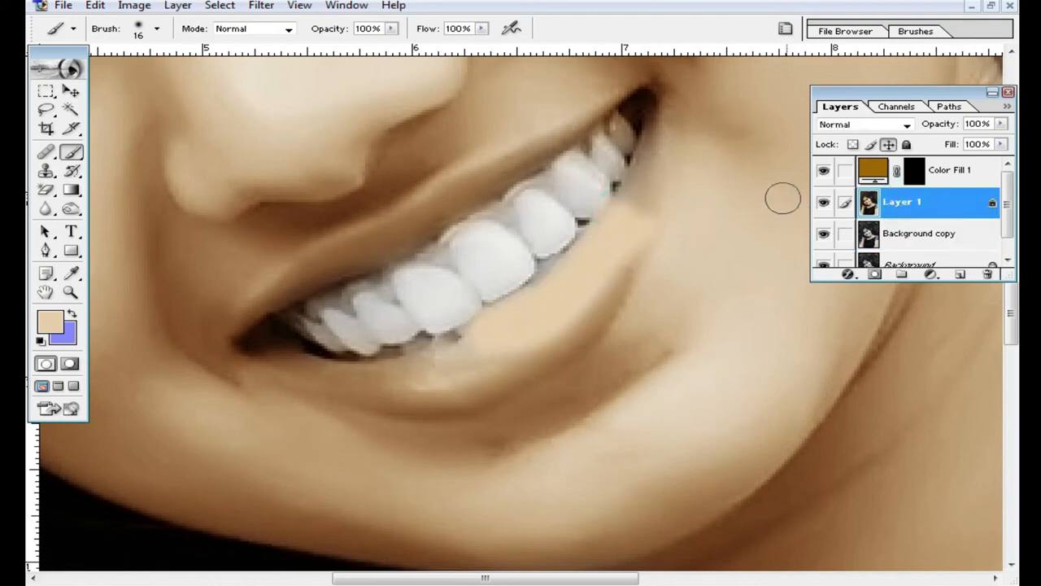
pyautogui.hotkey('ctrl', 'z')
pyautogui.click(877, 173)
pyautogui.moveTo(624, 231)
pyautogui.mouseDown()
pyautogui.moveTo(584, 285)
pyautogui.moveTo(630, 203)
pyautogui.moveTo(565, 332)
pyautogui.moveTo(480, 362)
pyautogui.mouseUp()
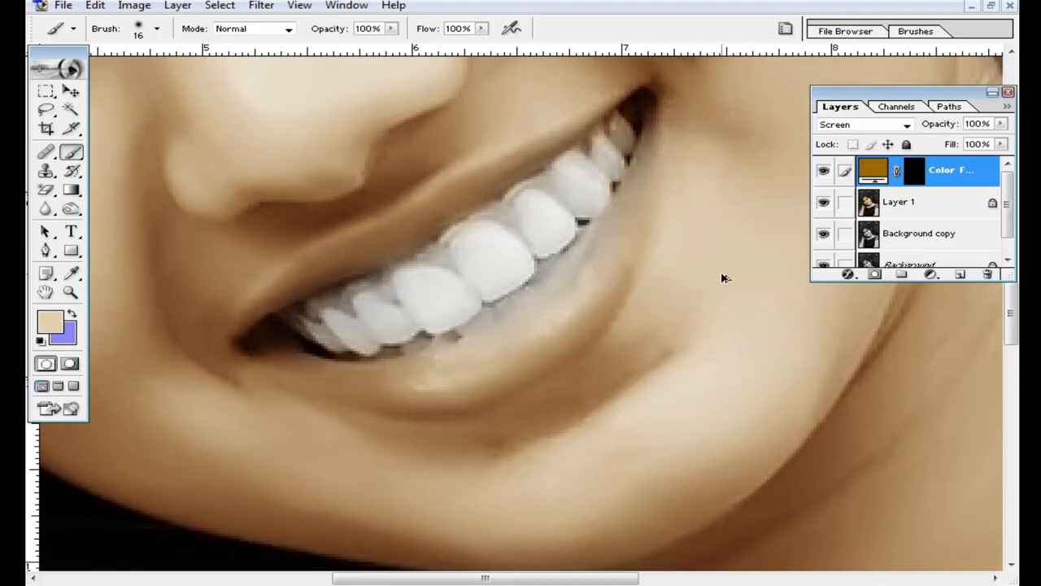
pyautogui.hotkey('ctrl', '\\')
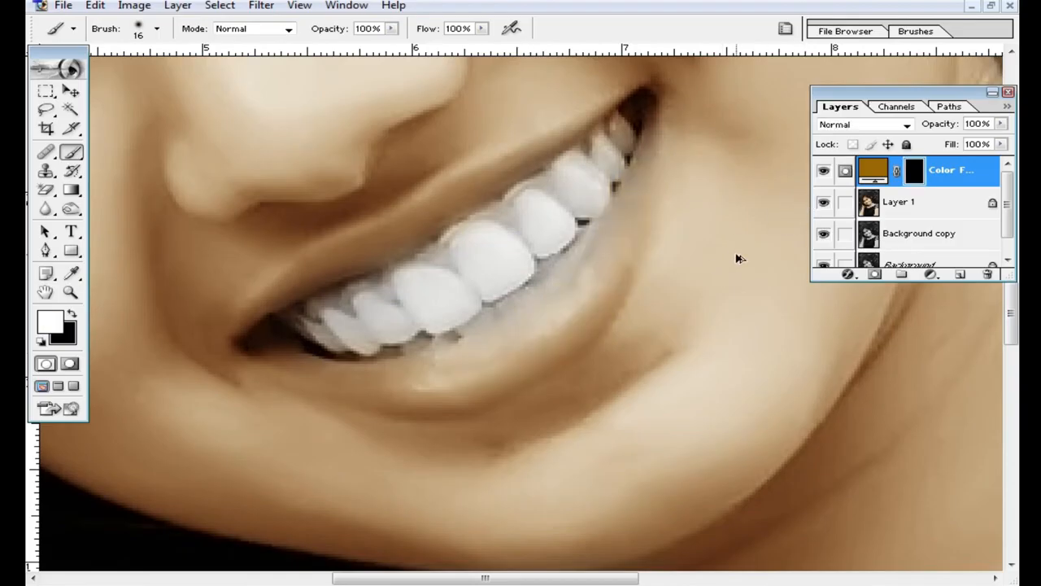
# Step back and invert the brown fill's mask to black, paint a lower-lip stroke in white and set the fill to Soft Light
pyautogui.hotkey('ctrl', 'alt', 'z')
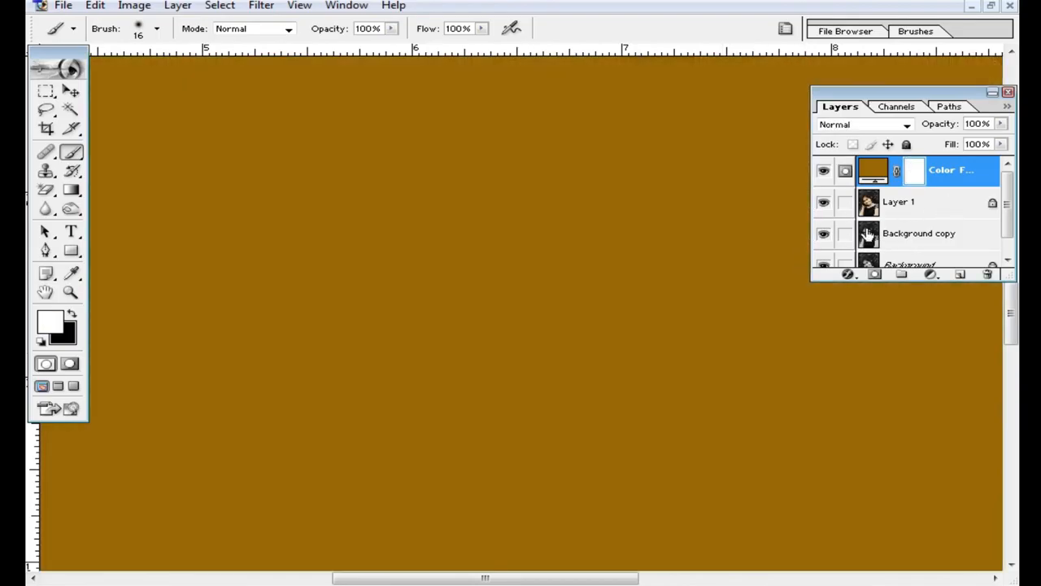
pyautogui.hotkey('ctrl', 'i')
pyautogui.moveTo(610, 232)
pyautogui.mouseDown()
pyautogui.moveTo(546, 332)
pyautogui.moveTo(634, 210)
pyautogui.mouseUp()
pyautogui.click(906, 124)
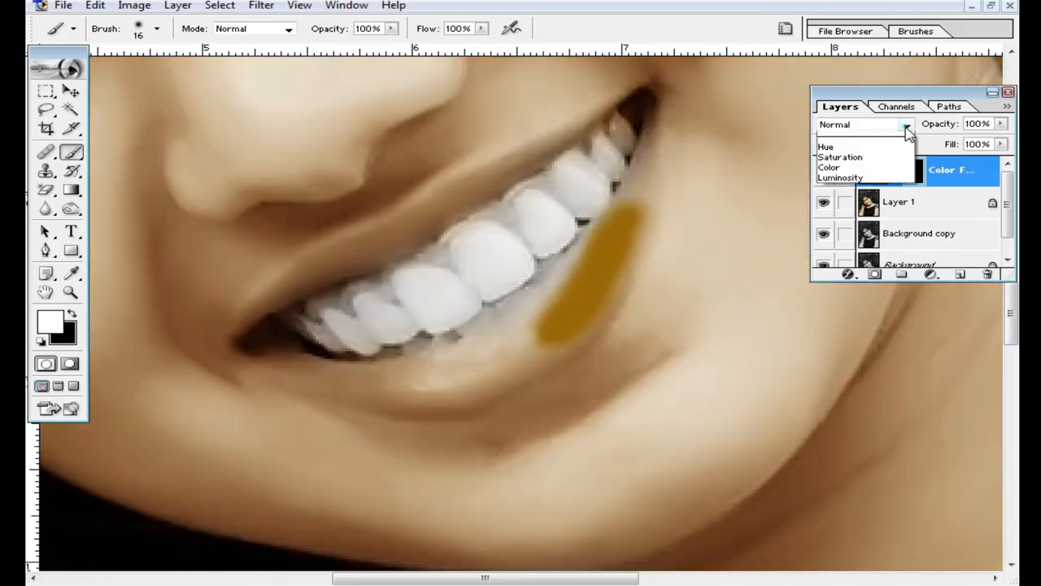
pyautogui.click(854, 281)
# Paint the rest of the lower lip and the whole upper lip in white on the brown fill's mask
pyautogui.moveTo(649, 135)
pyautogui.mouseDown()
pyautogui.moveTo(588, 291)
pyautogui.moveTo(548, 347)
pyautogui.moveTo(414, 400)
pyautogui.moveTo(542, 308)
pyautogui.mouseUp()
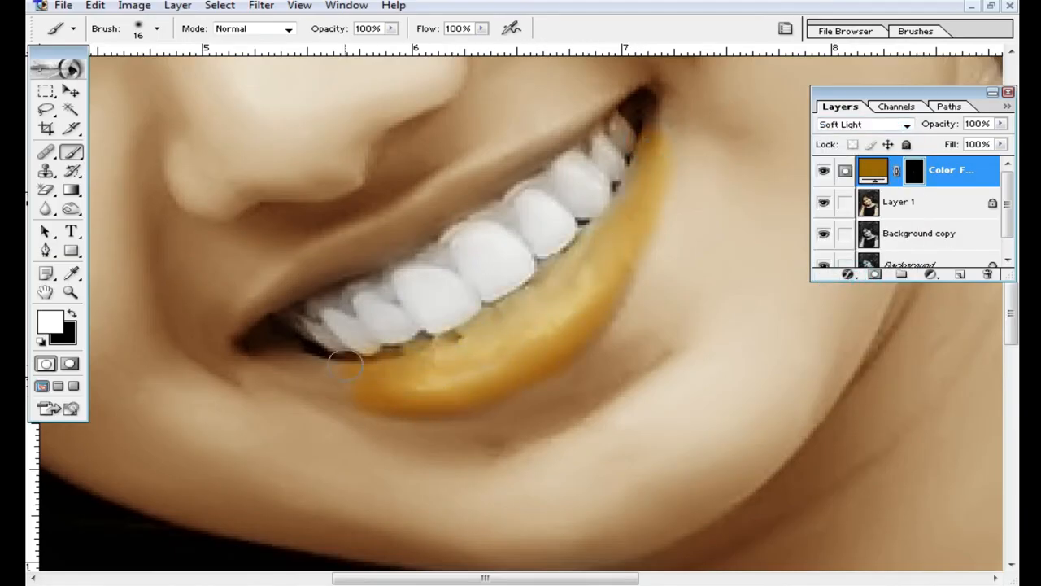
pyautogui.moveTo(248, 336); pyautogui.dragTo(371, 244)
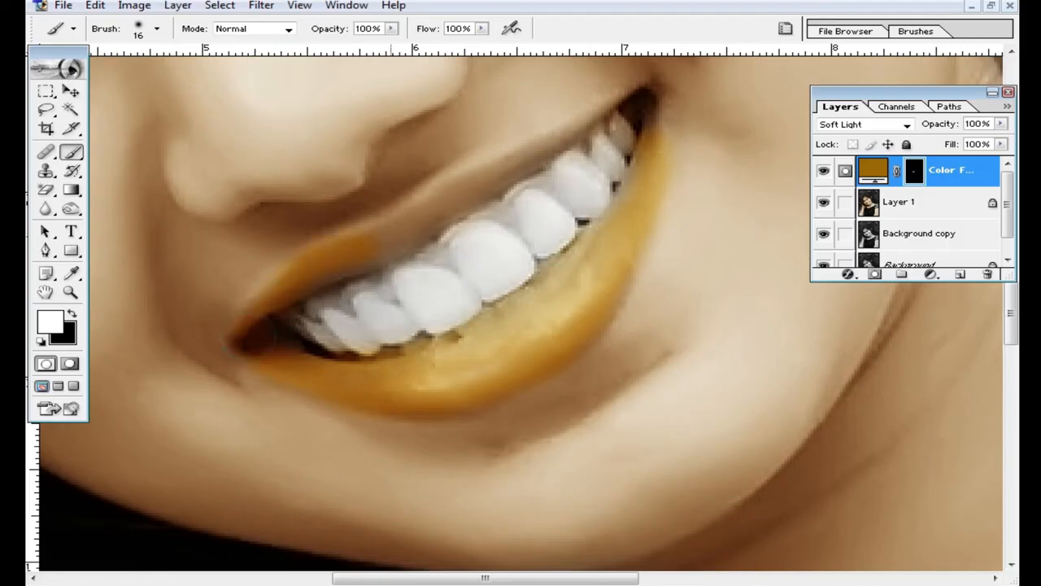
pyautogui.moveTo(642, 98); pyautogui.dragTo(609, 217)
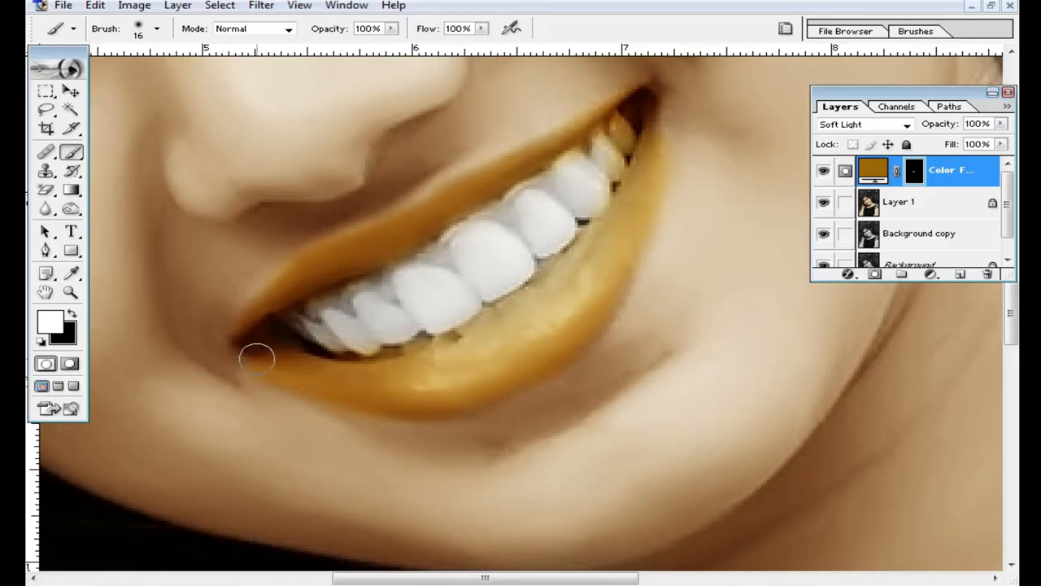
# Change the lip fill layer's color to the darker web-safe brown 663300
pyautogui.hotkey('ctrl', '-')
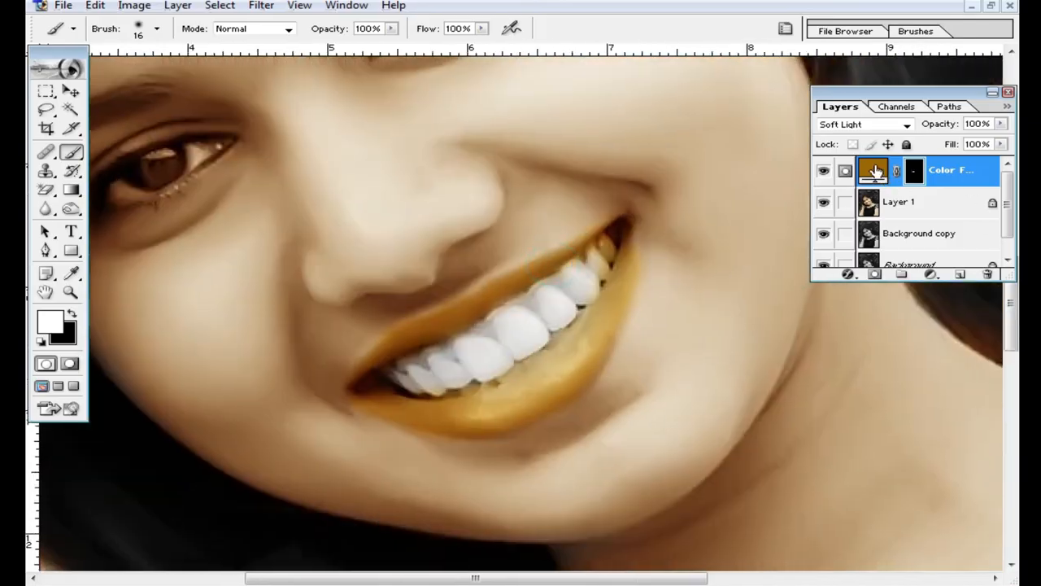
pyautogui.doubleClick(875, 169)
pyautogui.click(809, 368)
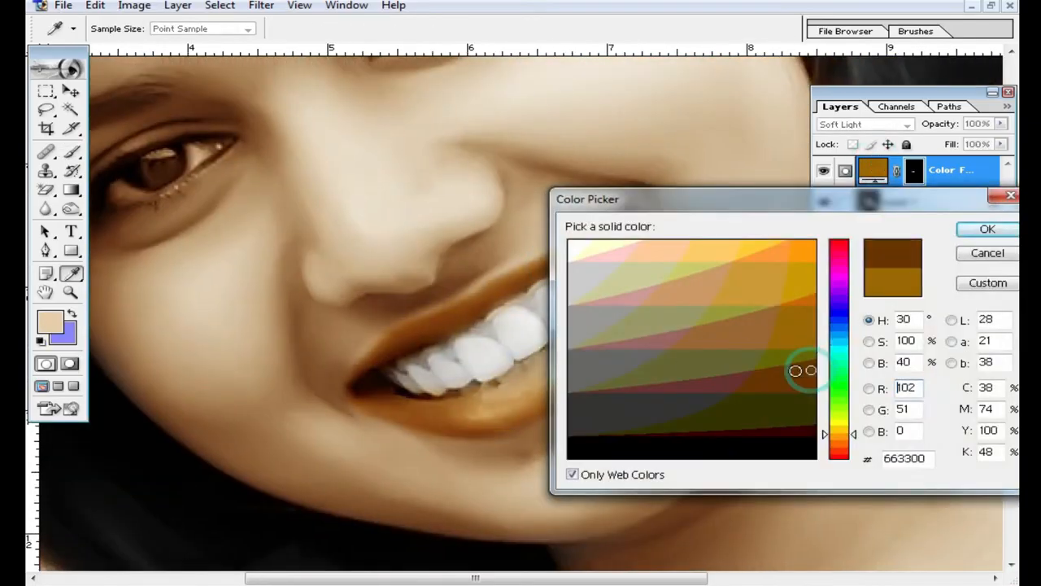
pyautogui.click(995, 228)
# Check the lips on the whole portrait and merge the lip fill layer down into Layer 1
pyautogui.keyDown('alt'); pyautogui.click(473, 371); pyautogui.keyUp('alt')
pyautogui.keyDown('alt'); pyautogui.click(570, 356); pyautogui.keyUp('alt')
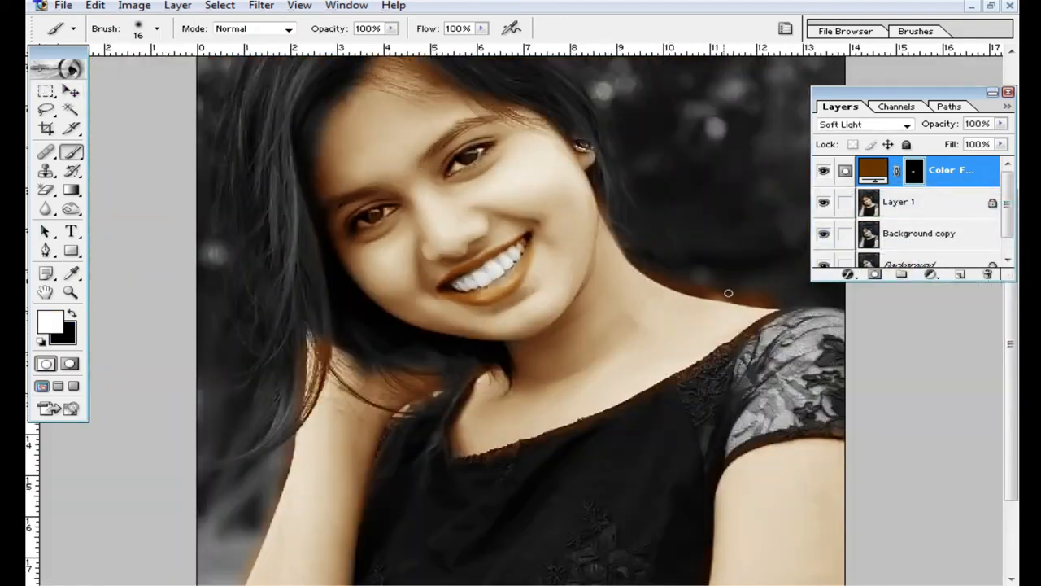
pyautogui.click(477, 244)
pyautogui.click(443, 302)
pyautogui.click(466, 252)
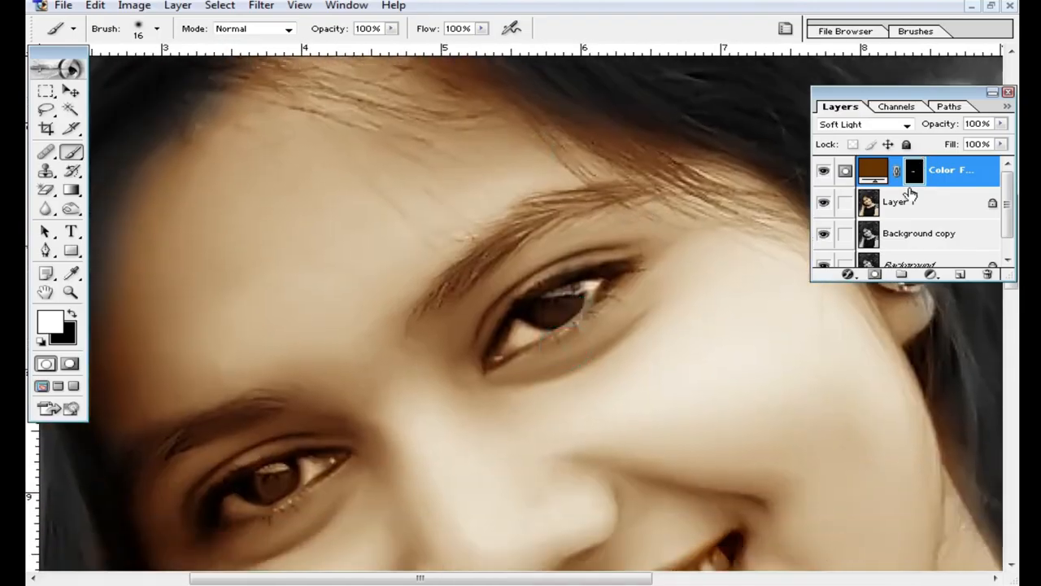
pyautogui.hotkey('ctrl', 'e')
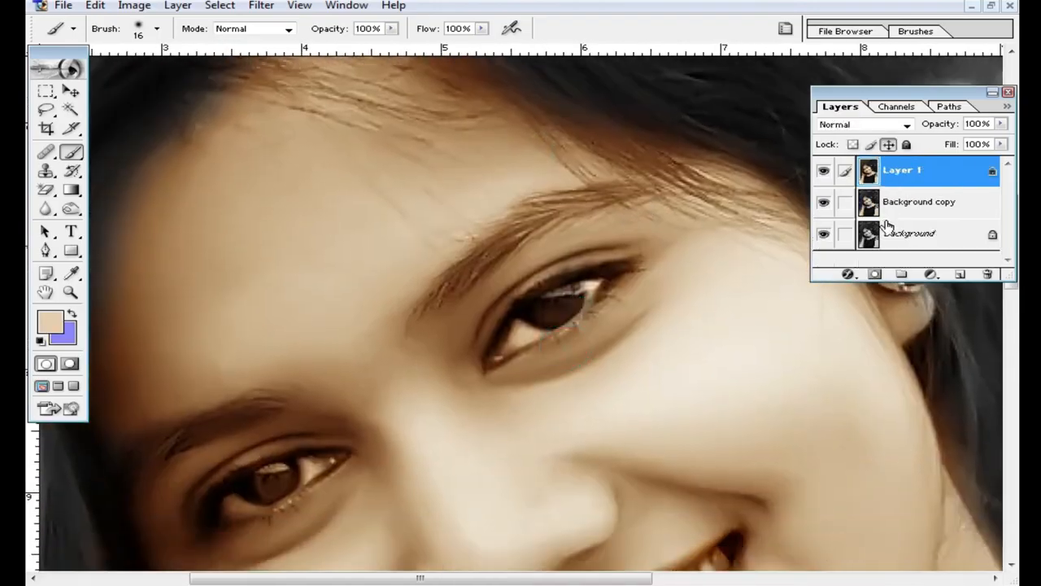
# Add a solid color fill layer above Layer 1 in black 000000
pyautogui.click(932, 278)
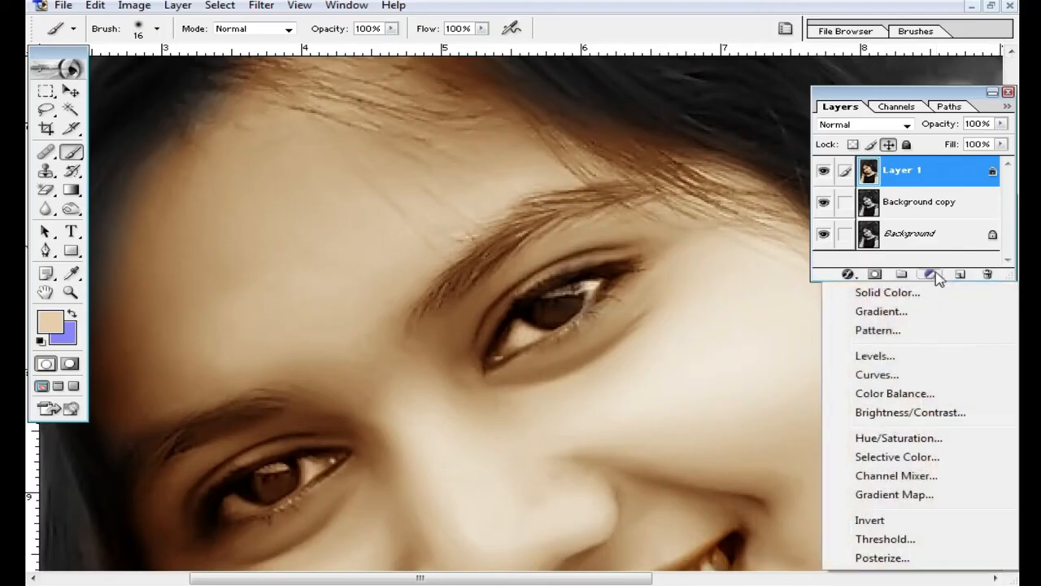
pyautogui.click(909, 293)
pyautogui.click(800, 449)
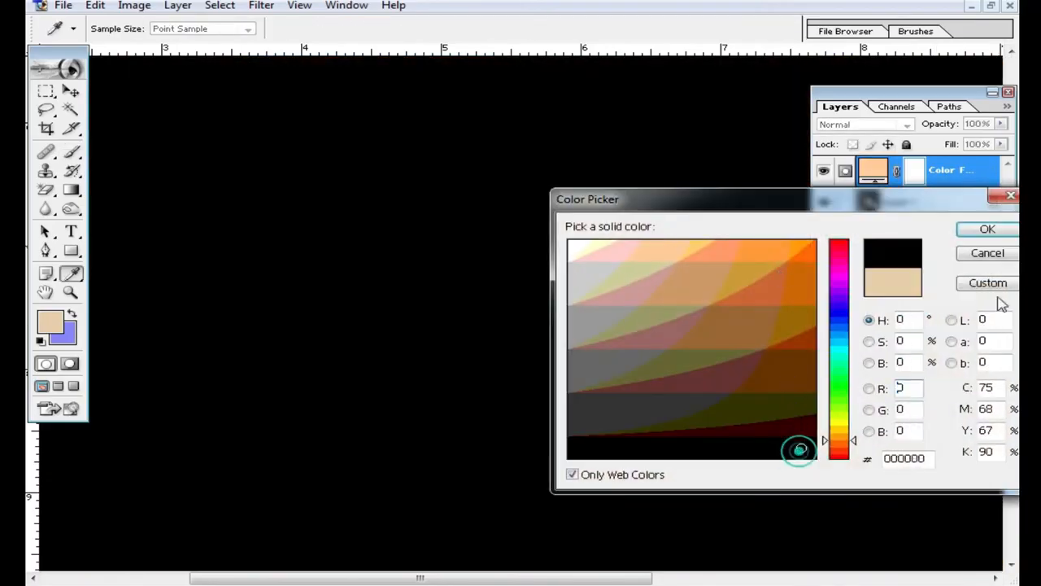
pyautogui.click(994, 229)
# Invert the black fill layer's mask to hide it and set the layer's blend mode to Soft Light
pyautogui.hotkey('ctrl', 'i')
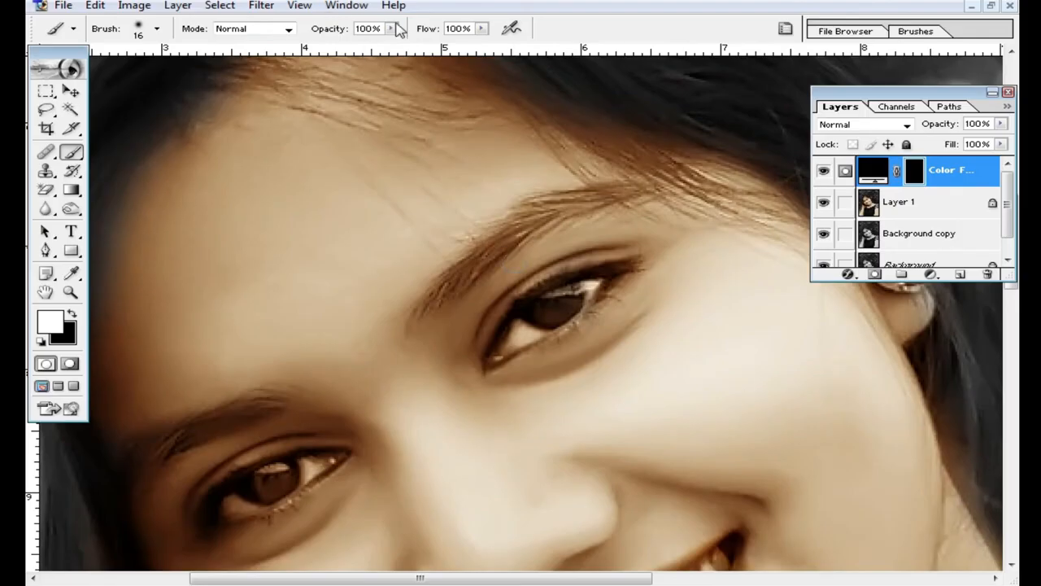
pyautogui.click(908, 126)
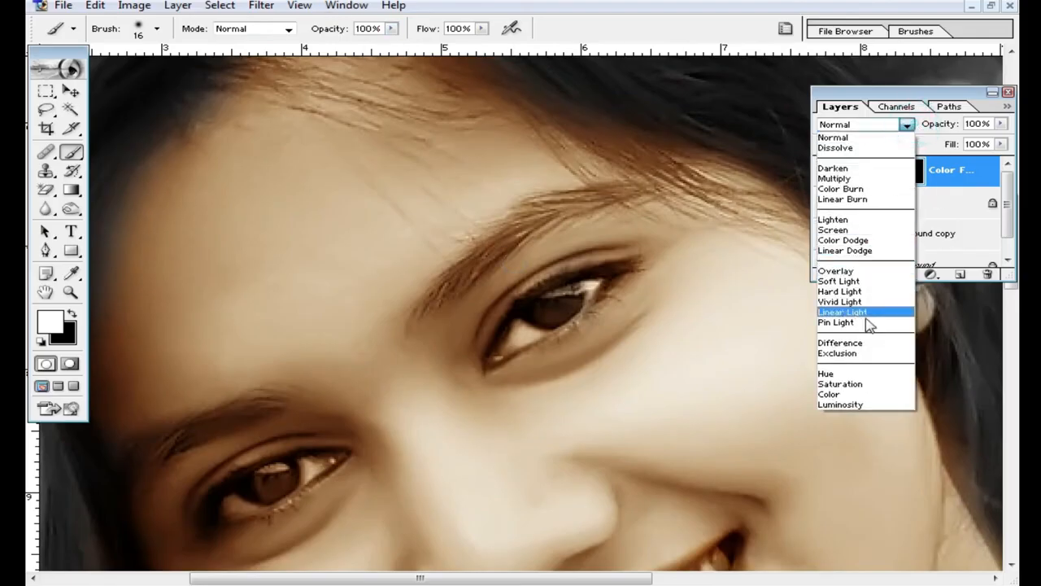
pyautogui.click(846, 281)
# Undo the full-strength eyebrow stroke and repaint the eyebrow on the black fill's mask with the brush at 15% opacity
pyautogui.moveTo(489, 273)
pyautogui.mouseDown()
pyautogui.moveTo(464, 277)
pyautogui.moveTo(483, 261)
pyautogui.moveTo(423, 313)
pyautogui.mouseUp()
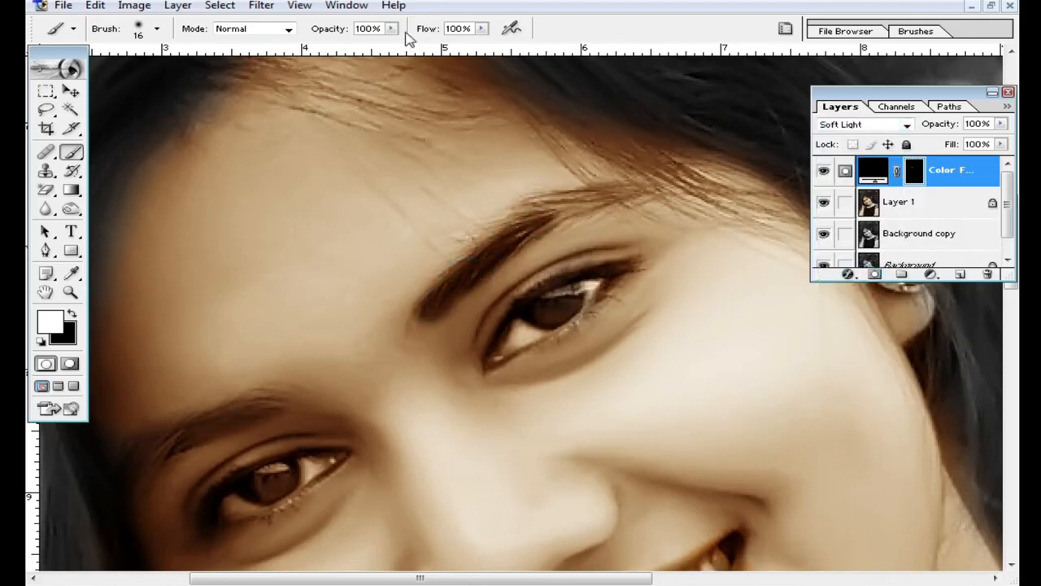
pyautogui.hotkey('ctrl', 'z')
pyautogui.click(391, 28)
pyautogui.moveTo(398, 46); pyautogui.dragTo(309, 45)
pyautogui.moveTo(485, 261)
pyautogui.mouseDown()
pyautogui.moveTo(433, 305)
pyautogui.moveTo(502, 239)
pyautogui.moveTo(552, 214)
pyautogui.moveTo(483, 274)
pyautogui.mouseUp()
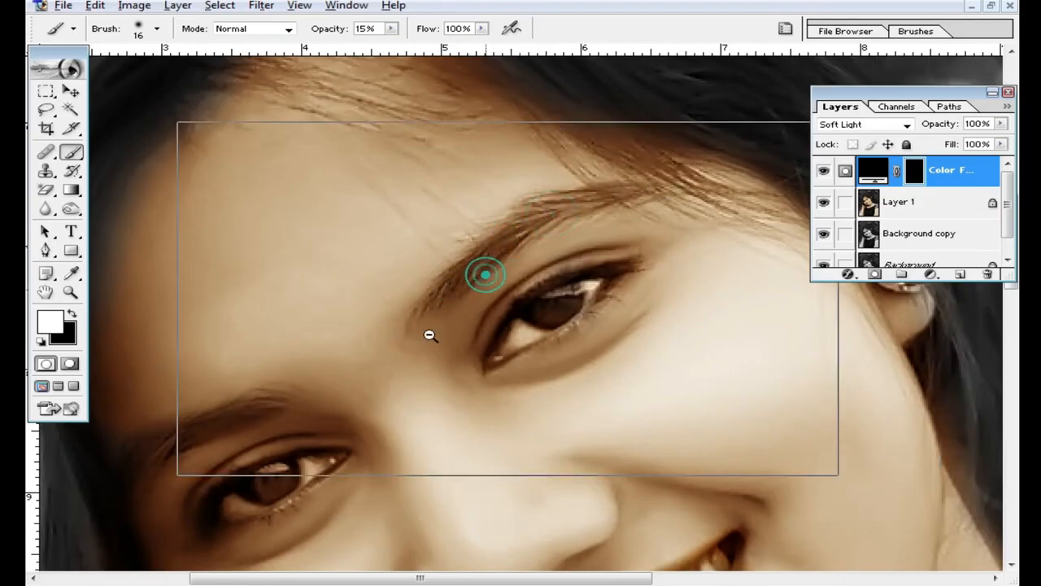
# Enlarge the brush to 93 and darken the hair above the forehead on the black fill's mask
pyautogui.hotkey('ctrl', '-')
pyautogui.moveTo(423, 165); pyautogui.dragTo(477, 376)
pyautogui.rightClick(488, 225)
pyautogui.click(587, 259)
pyautogui.moveTo(349, 186); pyautogui.dragTo(372, 235)
pyautogui.moveTo(326, 206)
pyautogui.mouseDown()
pyautogui.moveTo(493, 263)
pyautogui.moveTo(469, 269)
pyautogui.mouseUp()
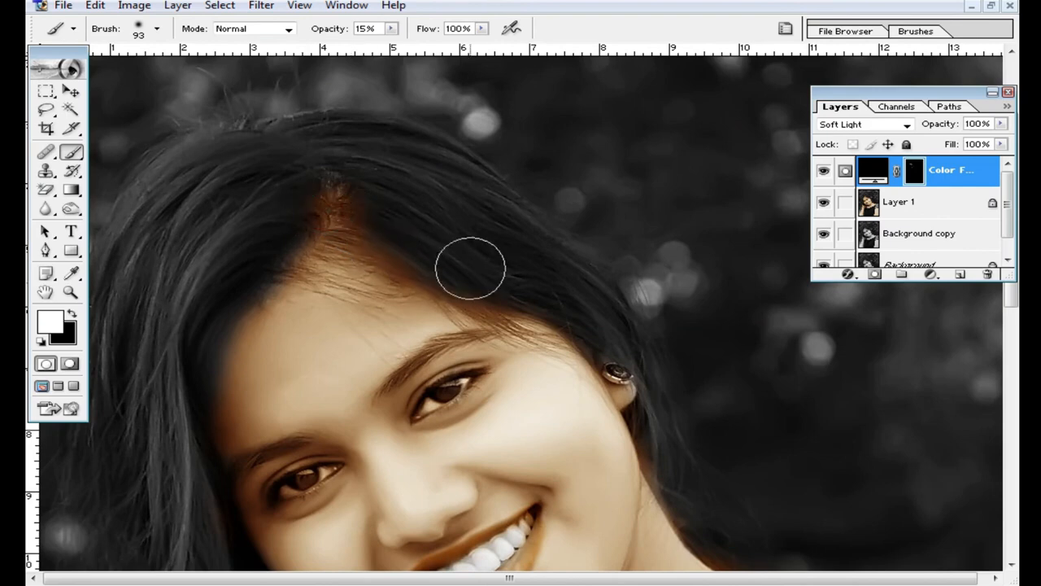
# Darken the remaining hair, the dress and the lace sleeve by painting on the black fill's mask at 15% opacity
pyautogui.keyDown('ctrl'); pyautogui.keyDown('alt'); pyautogui.click(184, 363); pyautogui.keyUp('alt'); pyautogui.keyUp('ctrl')
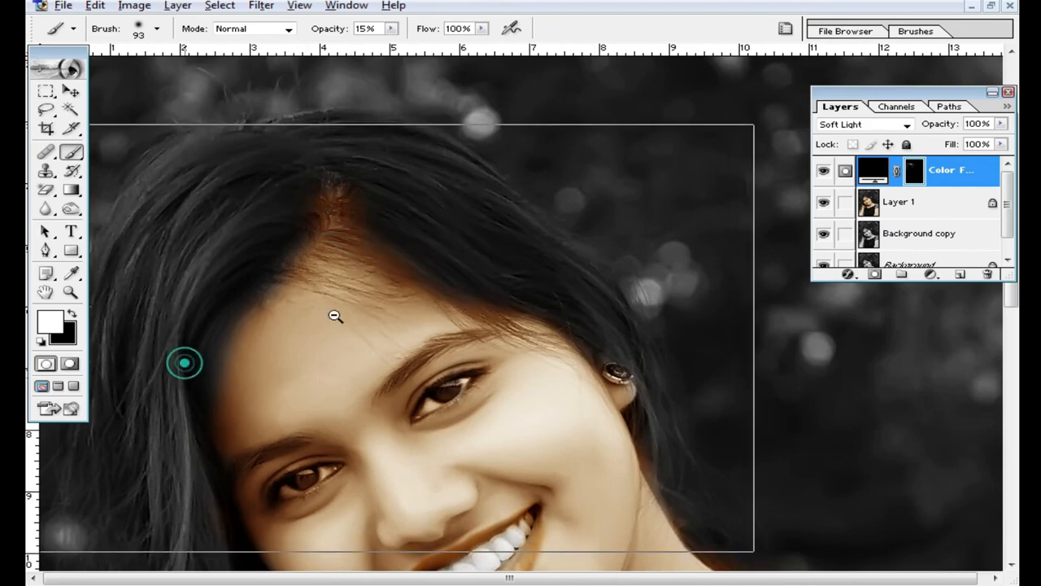
pyautogui.moveTo(641, 369); pyautogui.dragTo(374, 288)
pyautogui.moveTo(300, 201); pyautogui.dragTo(348, 287)
pyautogui.moveTo(525, 461)
pyautogui.mouseDown()
pyautogui.moveTo(796, 358)
pyautogui.moveTo(773, 369)
pyautogui.mouseUp()
pyautogui.moveTo(790, 313); pyautogui.dragTo(785, 341)
pyautogui.click(769, 323)
# Bring the face back into view and merge the black fill layer down into Layer 1
pyautogui.keyDown('ctrl'); pyautogui.keyDown('alt'); pyautogui.click(518, 437); pyautogui.keyUp('alt'); pyautogui.keyUp('ctrl')
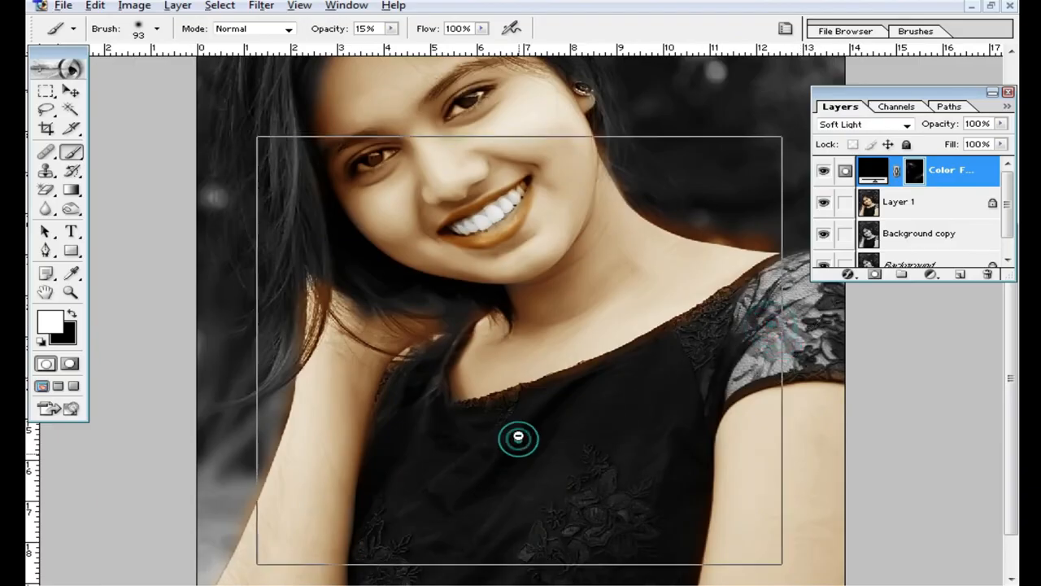
pyautogui.moveTo(549, 325); pyautogui.dragTo(551, 390)
pyautogui.keyDown('ctrl'); pyautogui.click(567, 333); pyautogui.keyUp('ctrl')
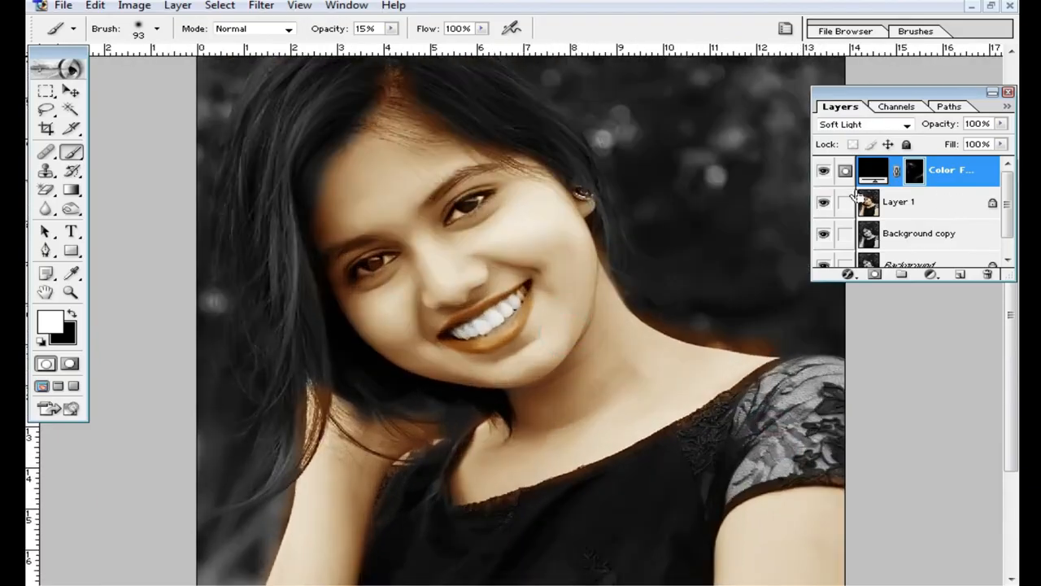
pyautogui.hotkey('ctrl', 'e')
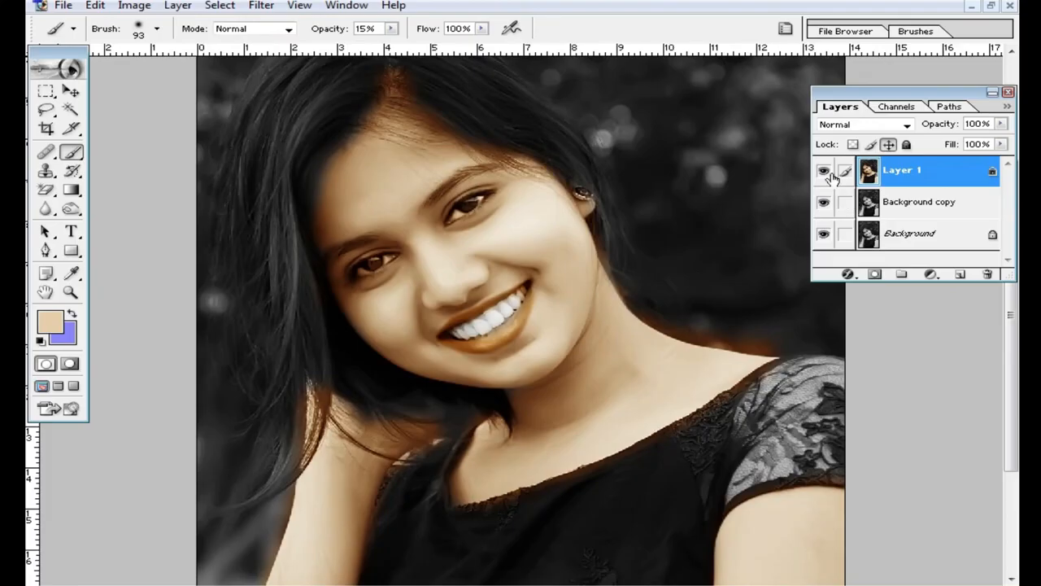
# Compare the colorized portrait with the black-and-white original by toggling Layer 1's visibility and inspecting the face and shoulders
pyautogui.click(824, 172)
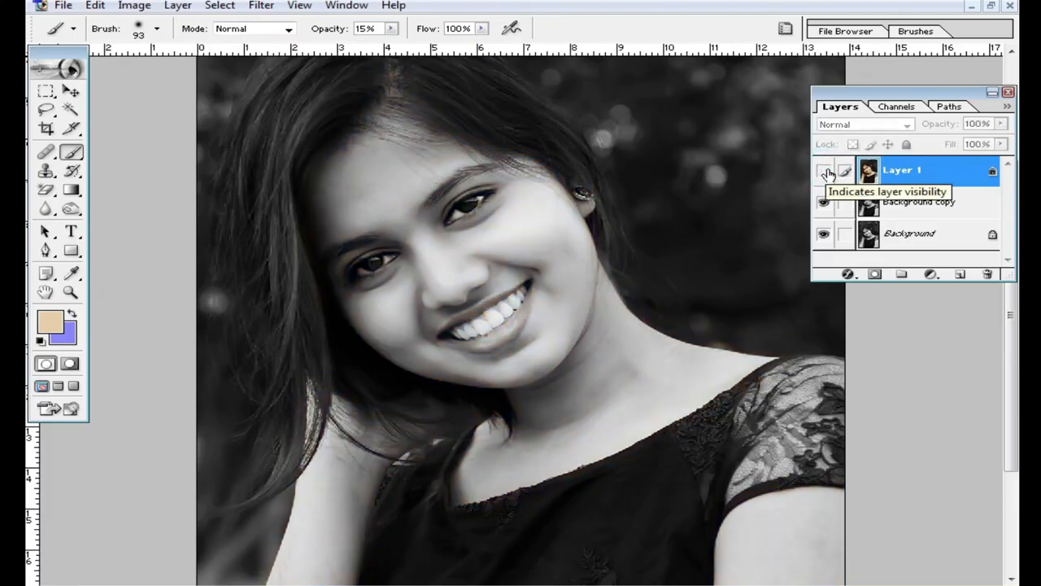
pyautogui.click(824, 172)
pyautogui.keyDown('ctrl'); pyautogui.click(486, 337); pyautogui.keyUp('ctrl')
pyautogui.keyDown('ctrl'); pyautogui.click(502, 320); pyautogui.keyUp('ctrl')
pyautogui.moveTo(535, 246); pyautogui.dragTo(562, 431)
pyautogui.keyDown('alt'); pyautogui.click(569, 353); pyautogui.keyUp('alt')
pyautogui.keyDown('alt'); pyautogui.click(574, 335); pyautogui.keyUp('alt')
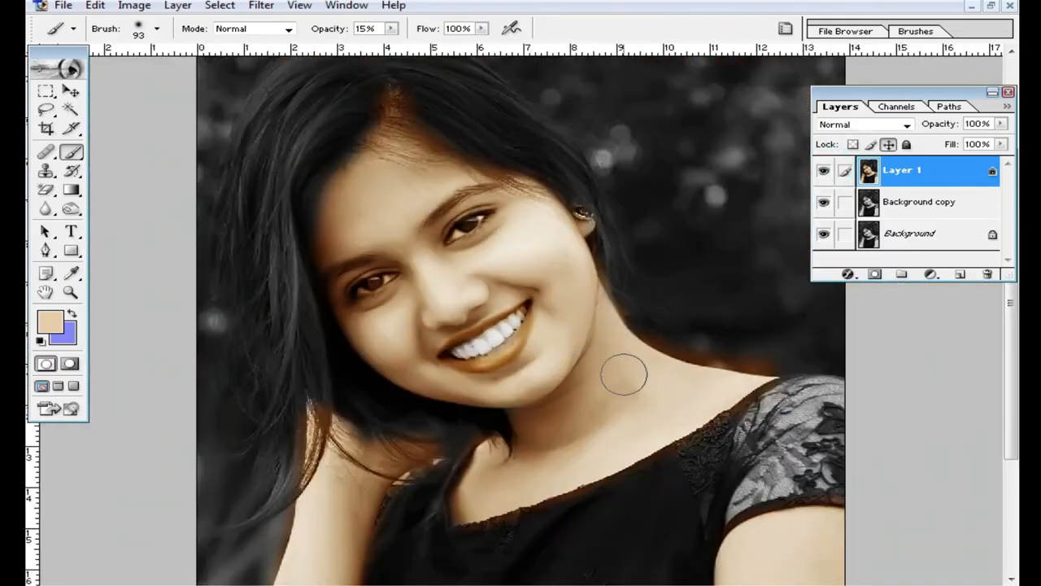
pyautogui.scroll(-2, 631, 362)
pyautogui.click(824, 172)
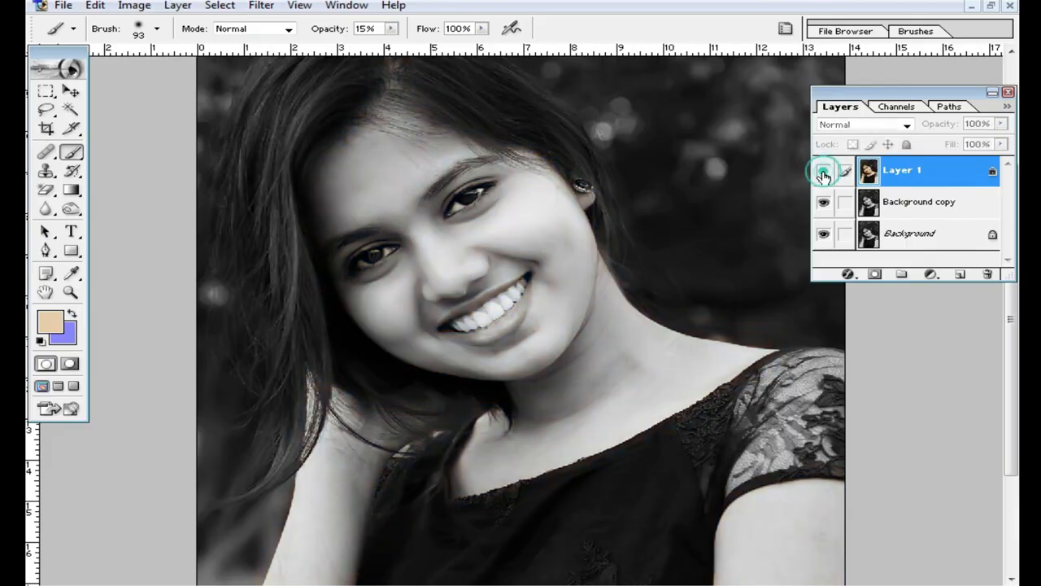
pyautogui.click(824, 172)
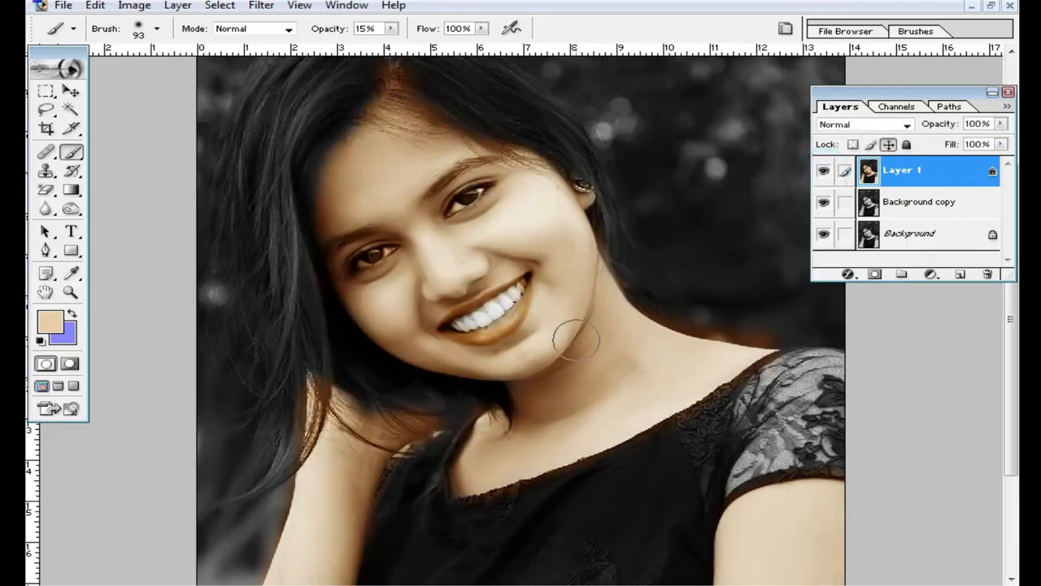
pyautogui.scroll(3, 570, 333)
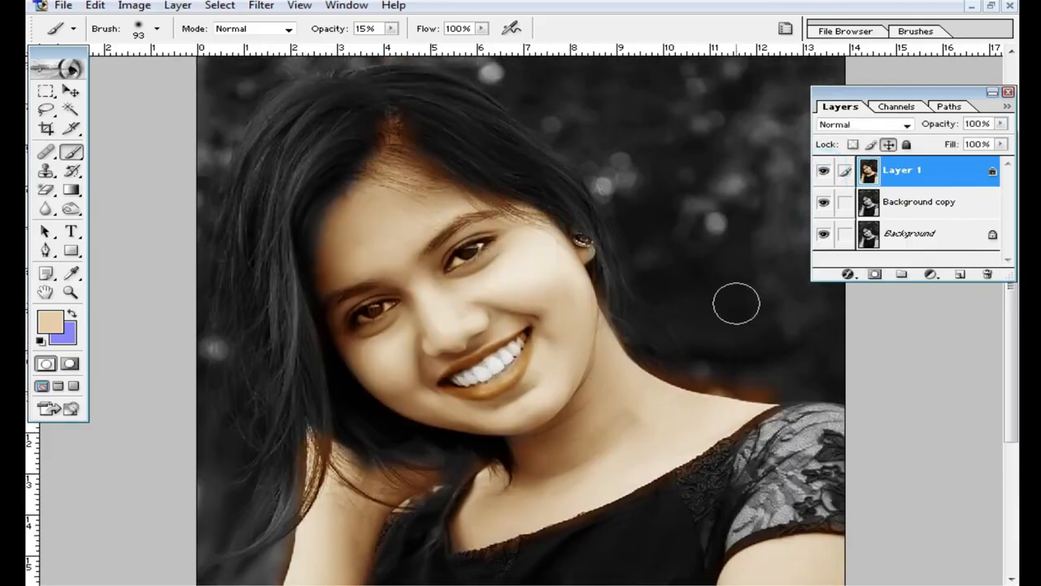
# Save the portrait, with all visible layers merged, as the JPEG hjkhjhg in the Downloads folder and close the image
pyautogui.hotkey('ctrl', 'shift', 'e')
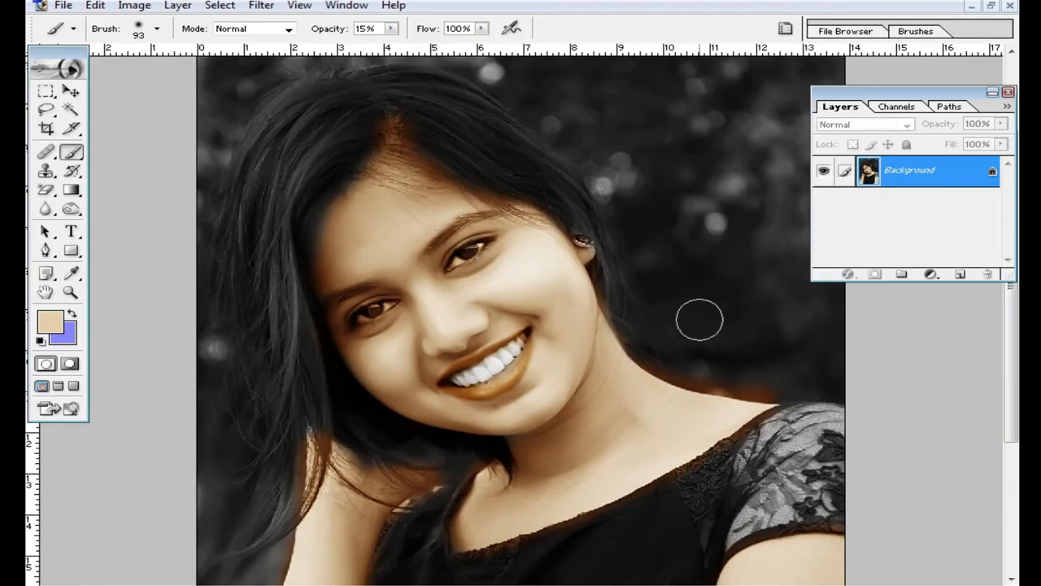
pyautogui.hotkey('ctrl', 'shift', 's')
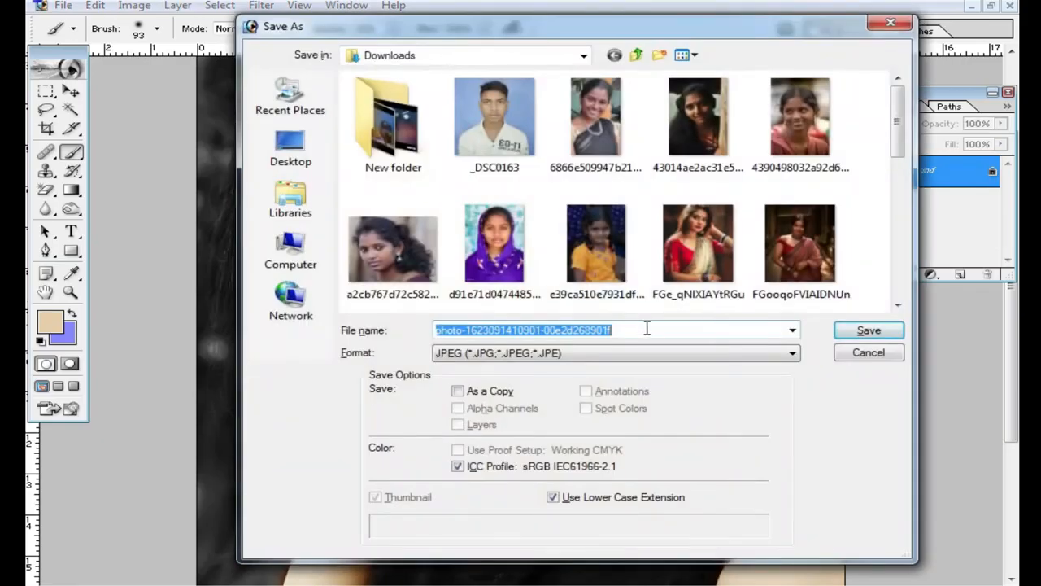
pyautogui.write('hjkhjhg')
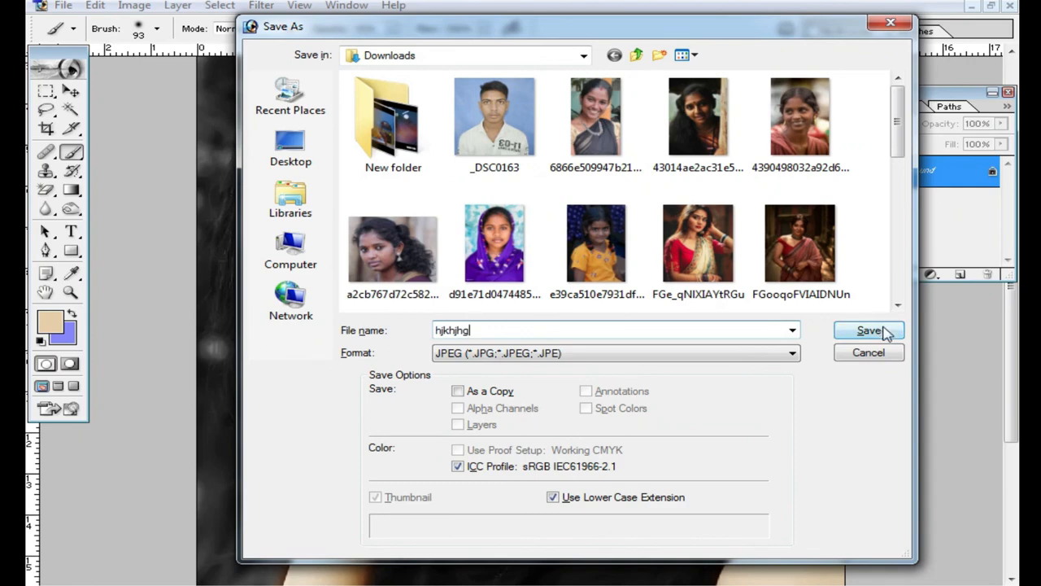
pyautogui.click(868, 330)
pyautogui.click(662, 180)
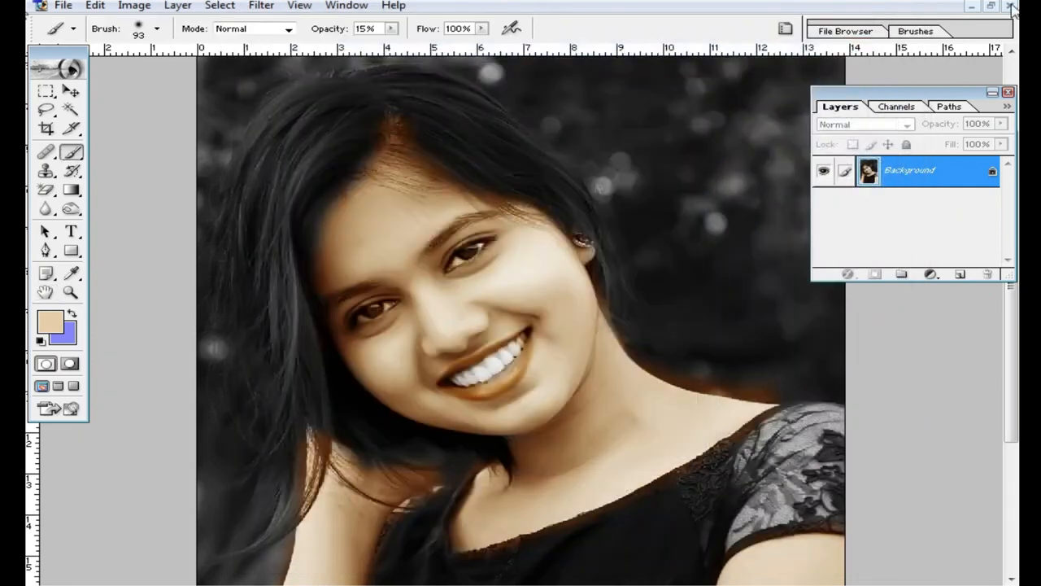
pyautogui.click(1009, 6)
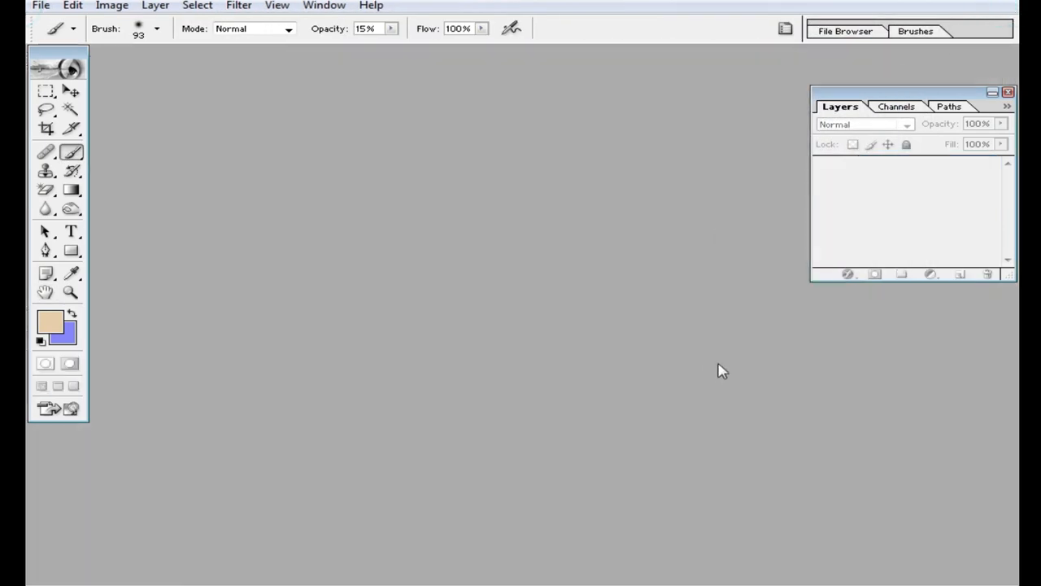